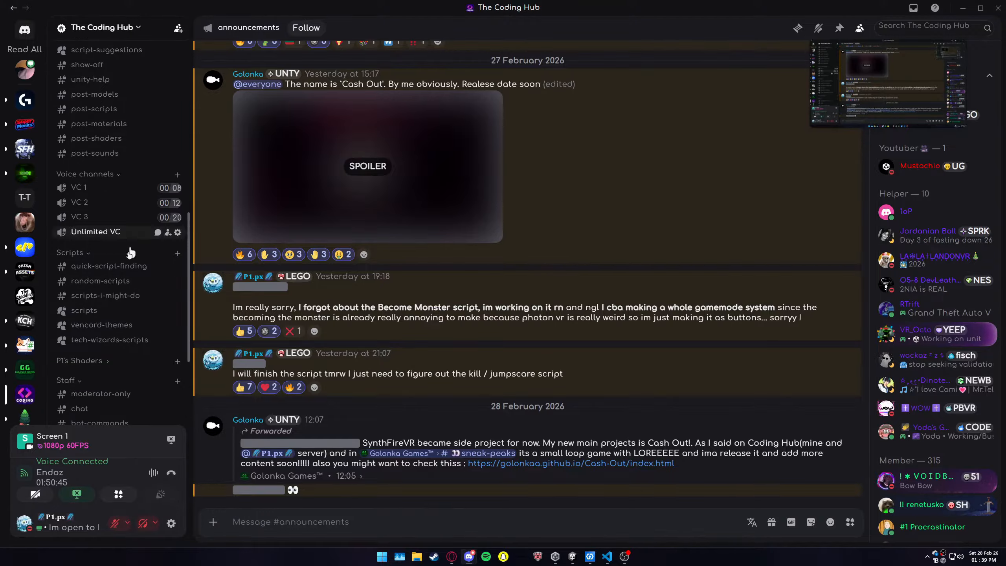
Step: Open the scripts forum channel, search its posts for "become monst", and clear the search
{"action": "left_click", "coordinate": [158, 334]}
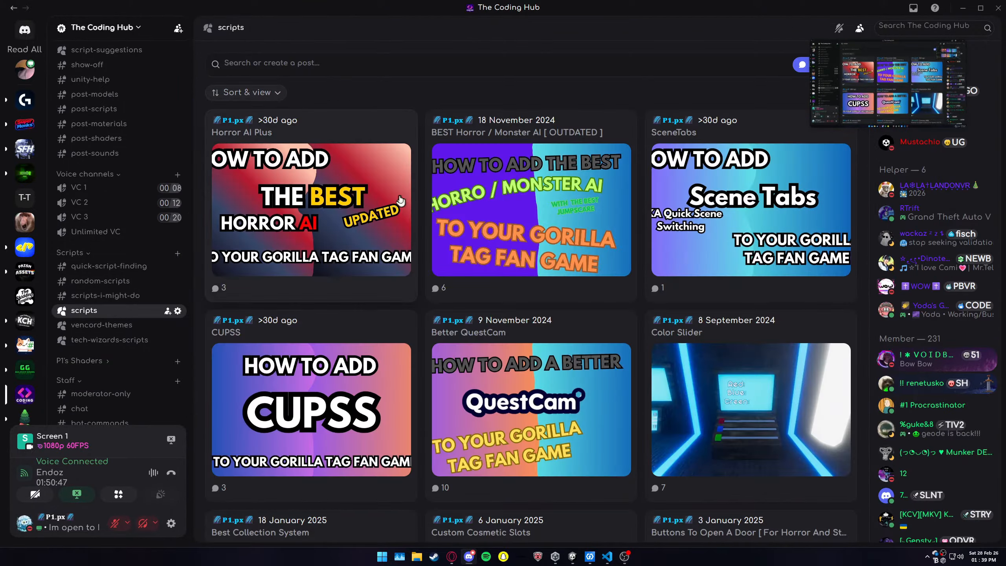
{"action": "left_click", "coordinate": [331, 67]}
{"action": "type", "text": "become monst"}
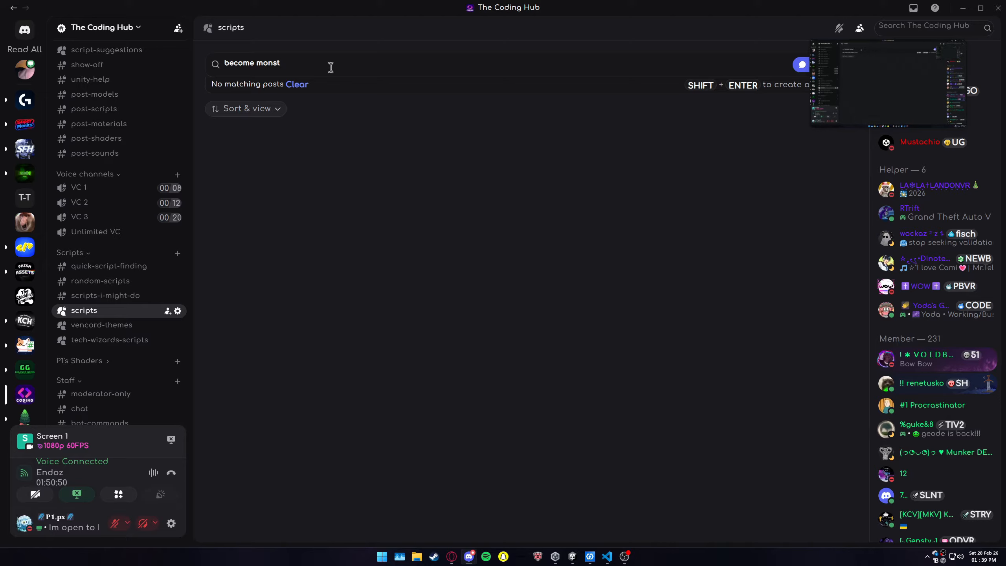
{"action": "key", "text": "Return"}
{"action": "key", "text": "BackSpace"}
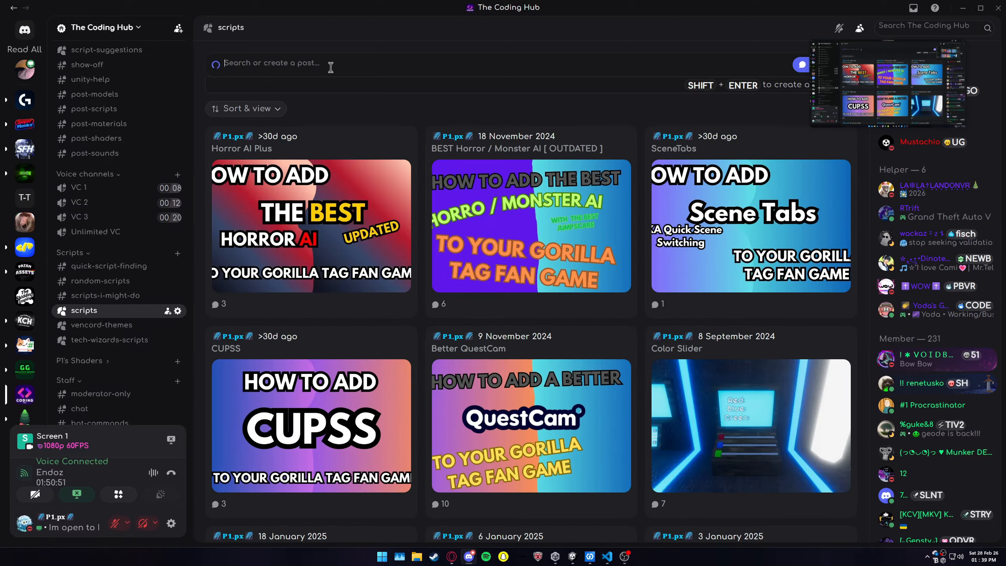
Step: Switch to the Unity project and view the scripts in the Become Monster assets folder
{"action": "key", "text": "alt+Tab"}
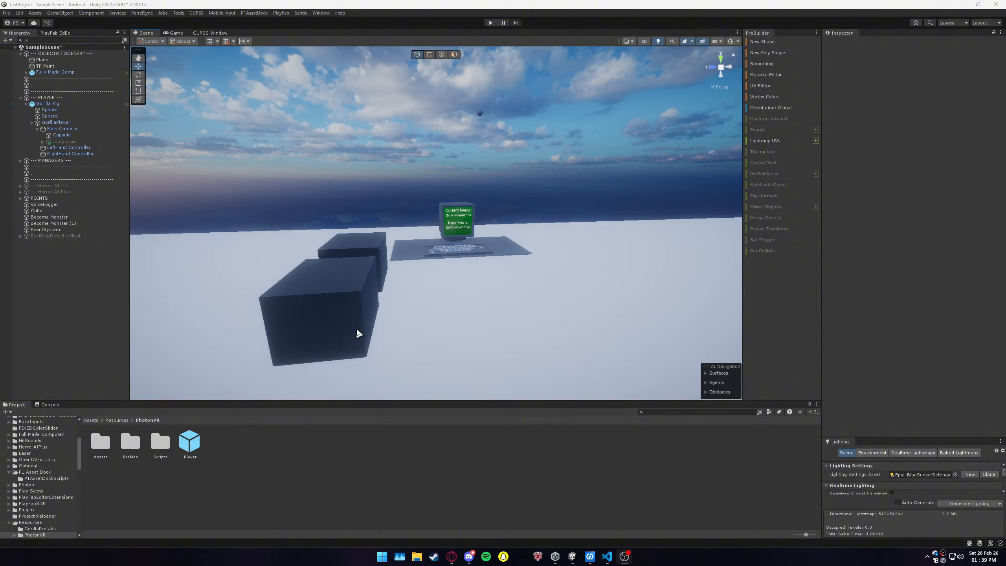
{"action": "scroll", "coordinate": [34, 473], "scroll_direction": "up", "scroll_amount": 3}
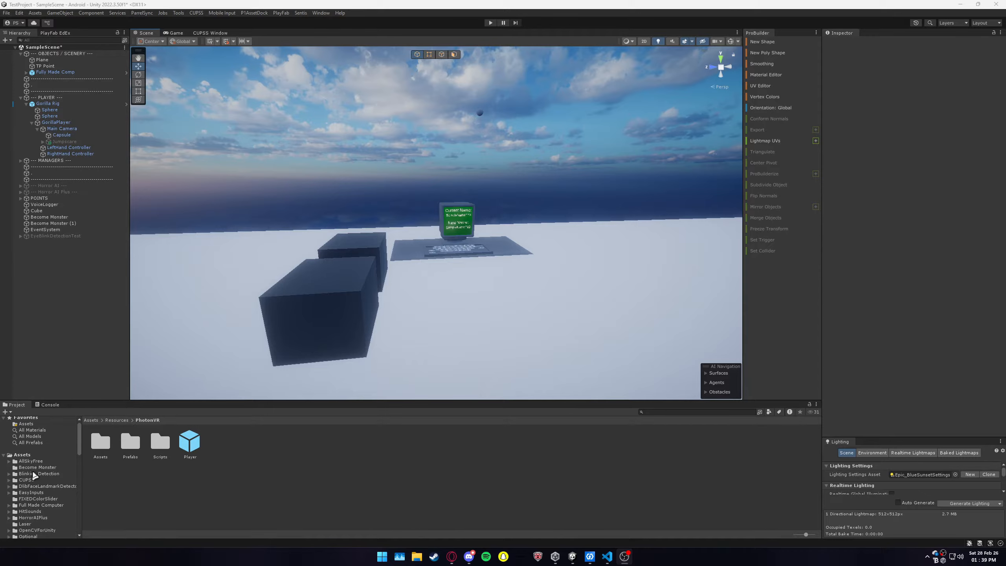
{"action": "left_click", "coordinate": [36, 468]}
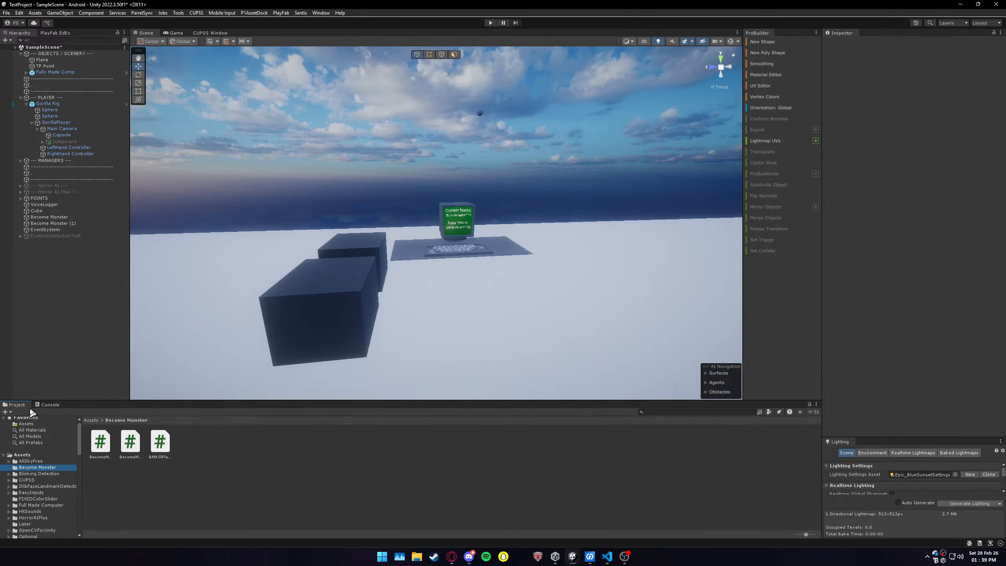
Step: Open the Player prefab from Assets/Resources/PhotonVR and expand its Become Monster Sync script component
{"action": "left_click", "coordinate": [34, 455]}
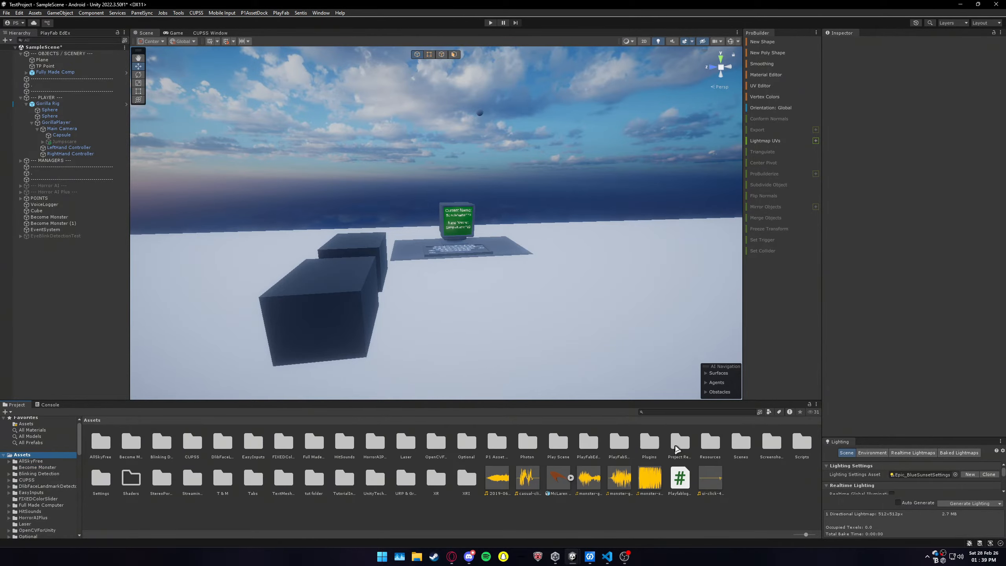
{"action": "double_click", "coordinate": [708, 444]}
{"action": "double_click", "coordinate": [137, 449]}
{"action": "double_click", "coordinate": [190, 442]}
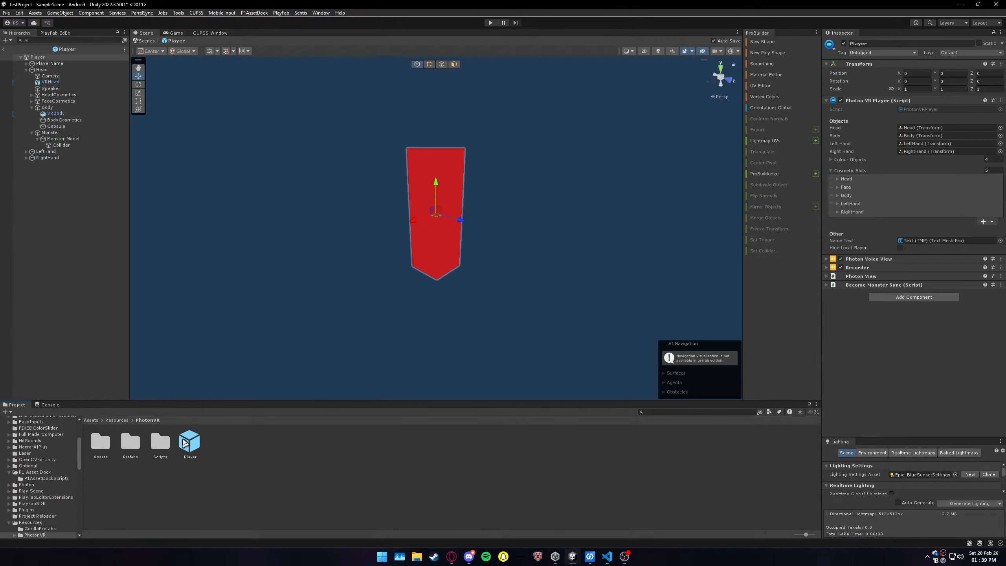
{"action": "left_click", "coordinate": [876, 285]}
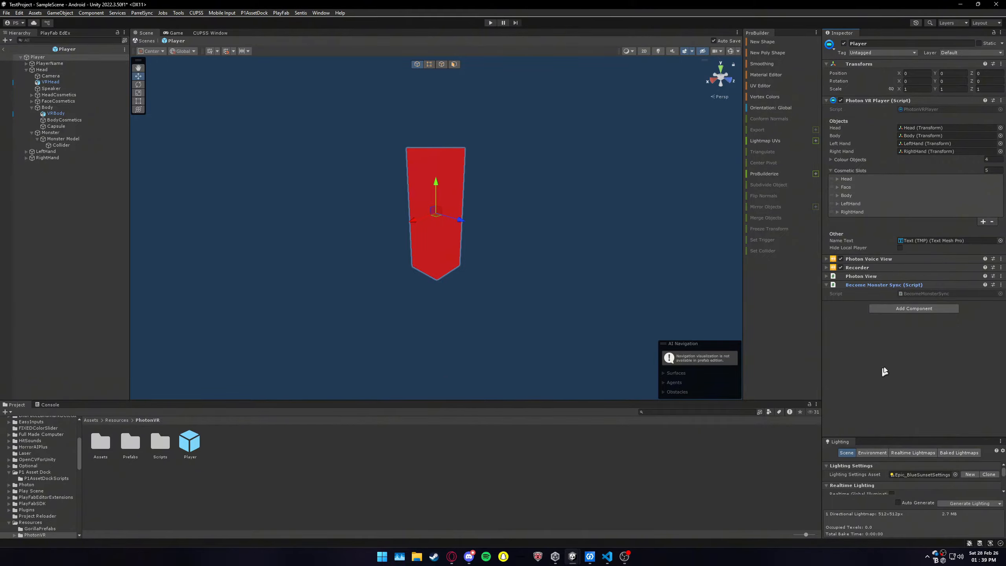
Step: Deactivate the Monster Model object in the Player prefab and return to the scene
{"action": "left_click", "coordinate": [63, 139]}
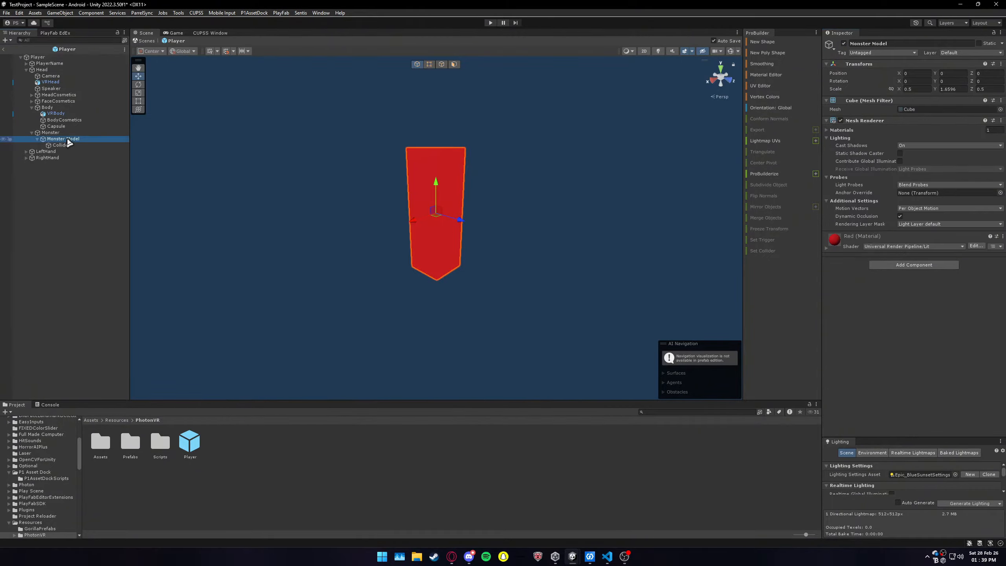
{"action": "left_click", "coordinate": [845, 44]}
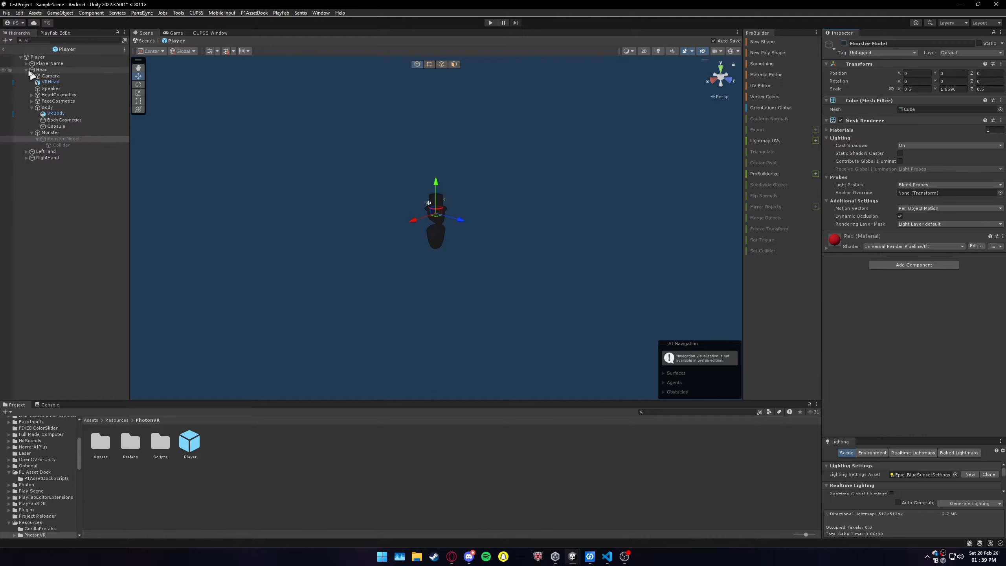
{"action": "left_click", "coordinate": [4, 49]}
Step: Select the Become Monster cube in the scene and view it up close beside the second cube
{"action": "right_click_drag", "start_coordinate": [583, 182], "coordinate": [535, 189]}
{"action": "key", "text": "w"}
{"action": "key", "text": "d"}
{"action": "key", "text": "w"}
{"action": "left_click", "coordinate": [367, 246]}
{"action": "key", "text": "s"}
{"action": "right_click_drag", "start_coordinate": [555, 270], "coordinate": [540, 273]}
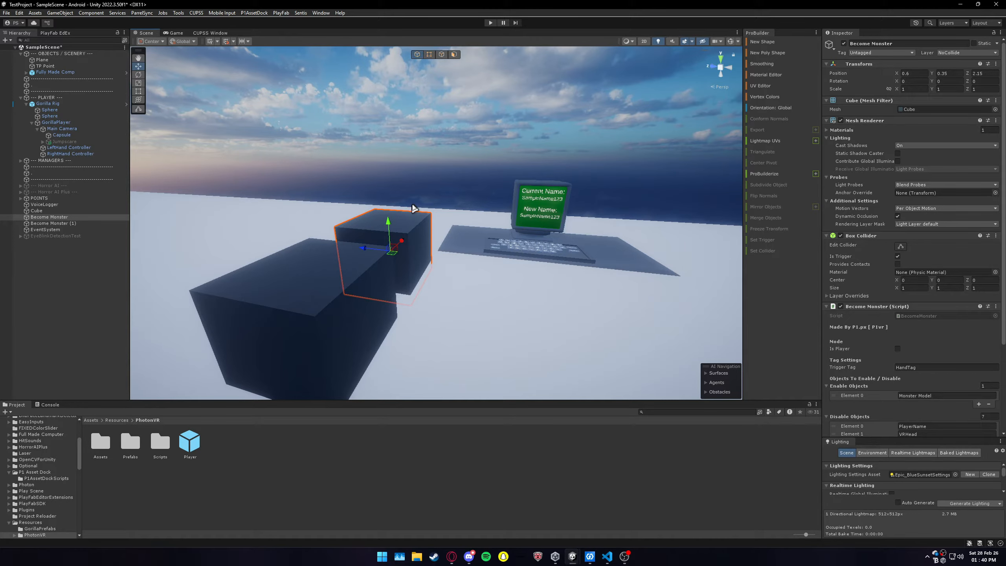
{"action": "key", "text": "f"}
{"action": "key", "text": "s"}
{"action": "key", "text": "d"}
{"action": "right_click_drag", "start_coordinate": [511, 278], "coordinate": [453, 273]}
{"action": "key", "text": "a"}
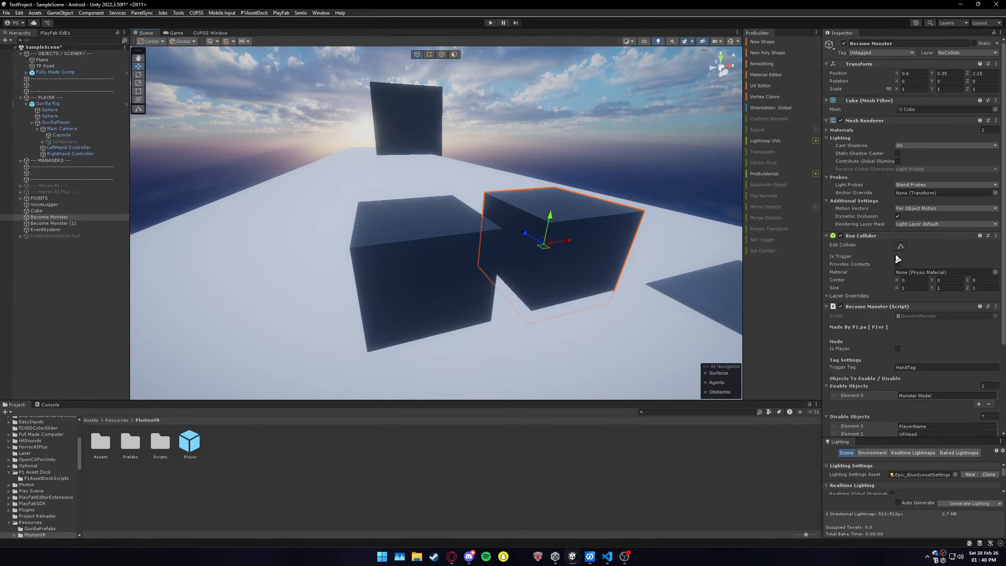
Step: Choose the NoCollide layer for the Become Monster cube and review its Box Collider and Become Monster script settings
{"action": "left_click", "coordinate": [967, 52]}
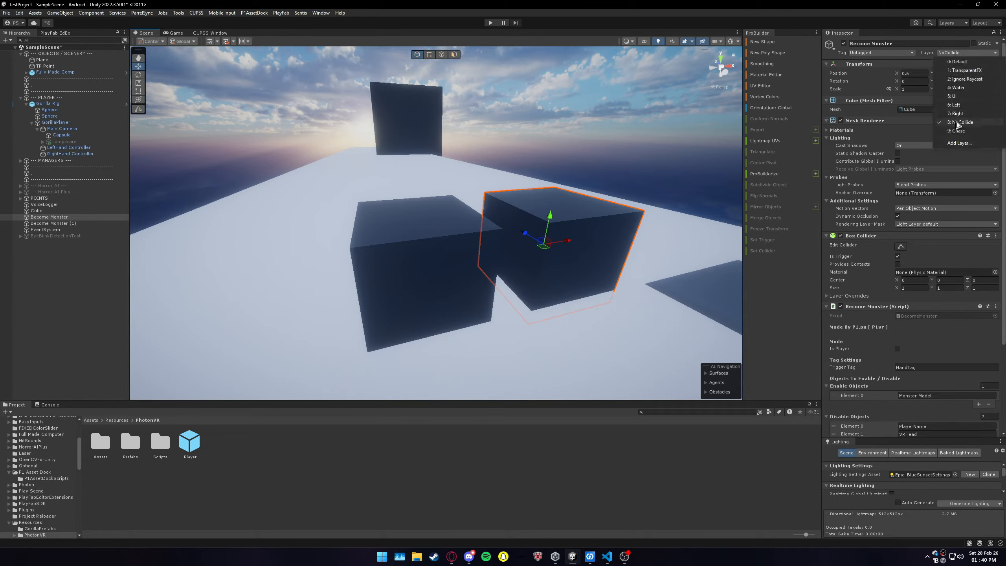
{"action": "left_click", "coordinate": [960, 122]}
{"action": "scroll", "coordinate": [935, 190], "scroll_direction": "down", "scroll_amount": 3}
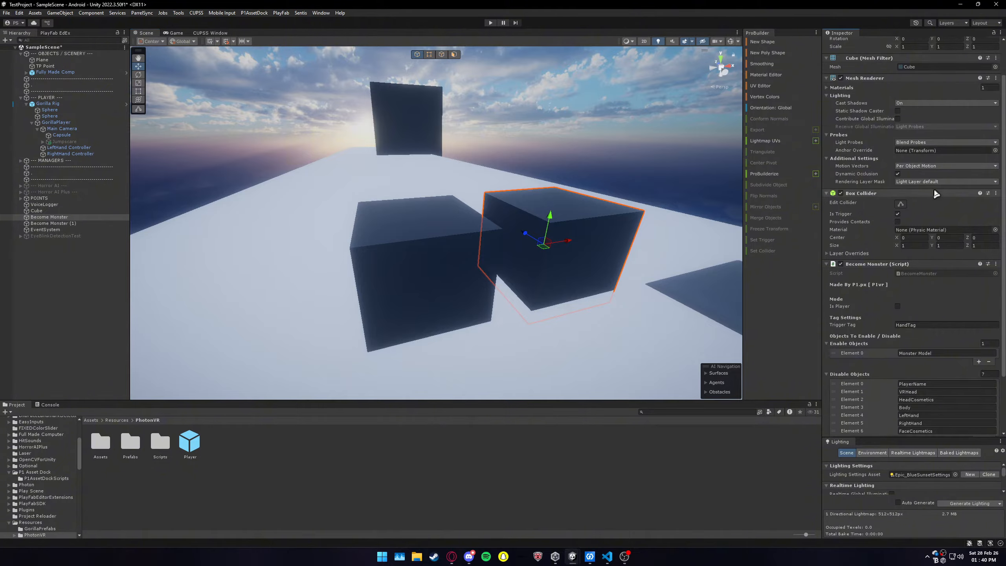
{"action": "key", "text": "f"}
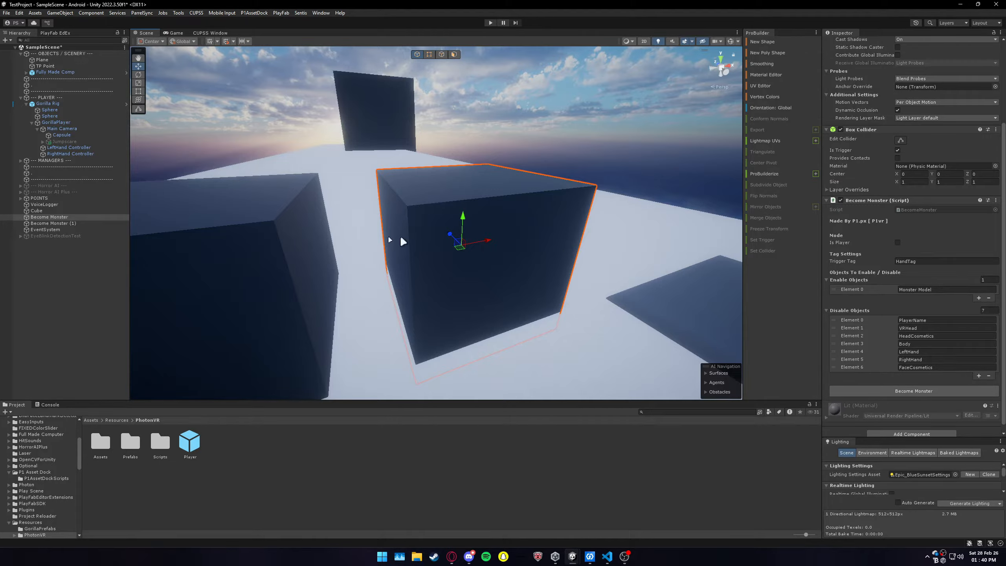
Step: Compare the Is Player option and the Enable and Disable Objects lists of the Become Monster (1) and Become Monster cubes
{"action": "left_click", "coordinate": [254, 250]}
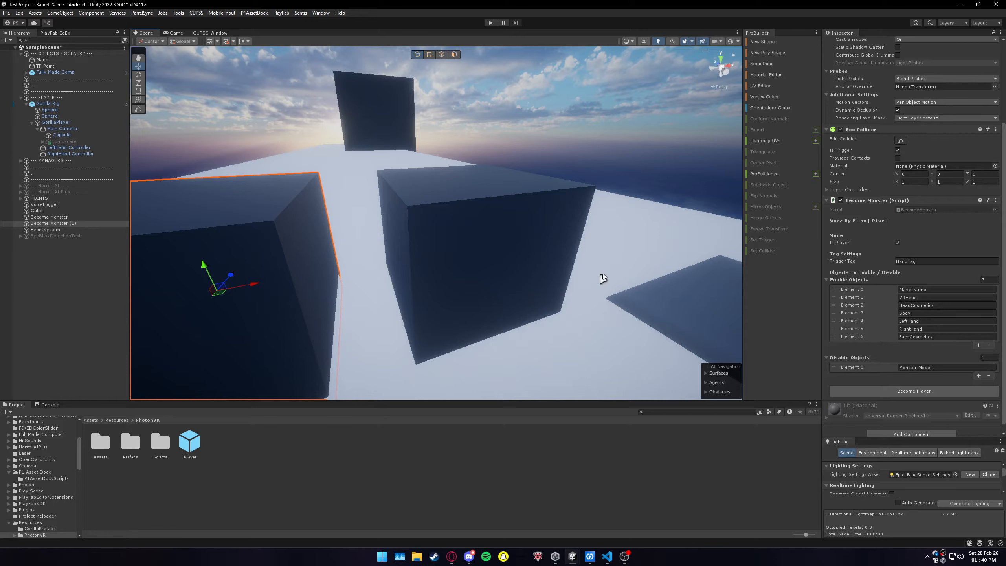
{"action": "scroll", "coordinate": [870, 291], "scroll_direction": "down", "scroll_amount": 1}
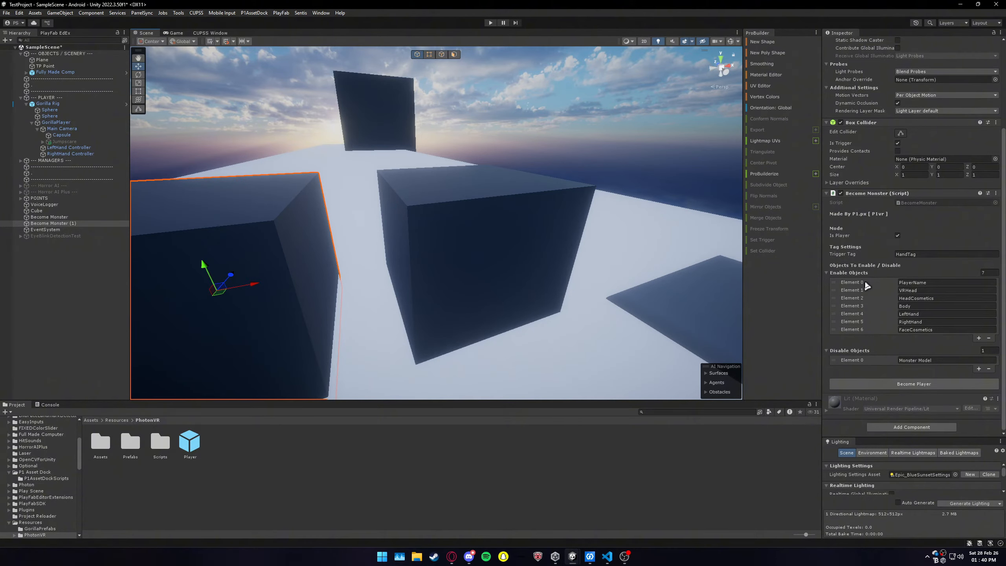
{"action": "left_click", "coordinate": [577, 246]}
{"action": "left_click_drag", "start_coordinate": [463, 250], "coordinate": [541, 254], "text": "alt"}
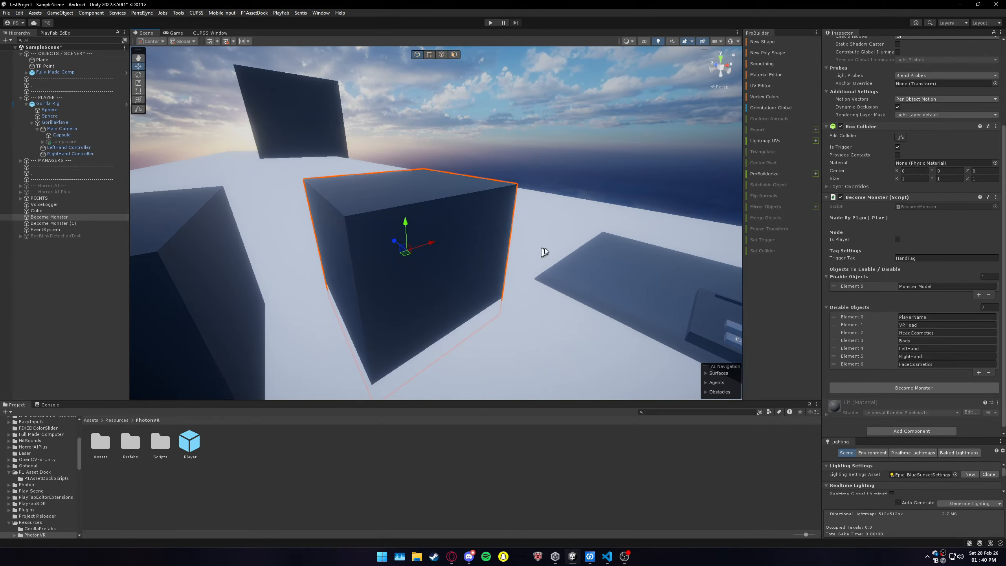
{"action": "scroll", "coordinate": [876, 281], "scroll_direction": "down", "scroll_amount": 1}
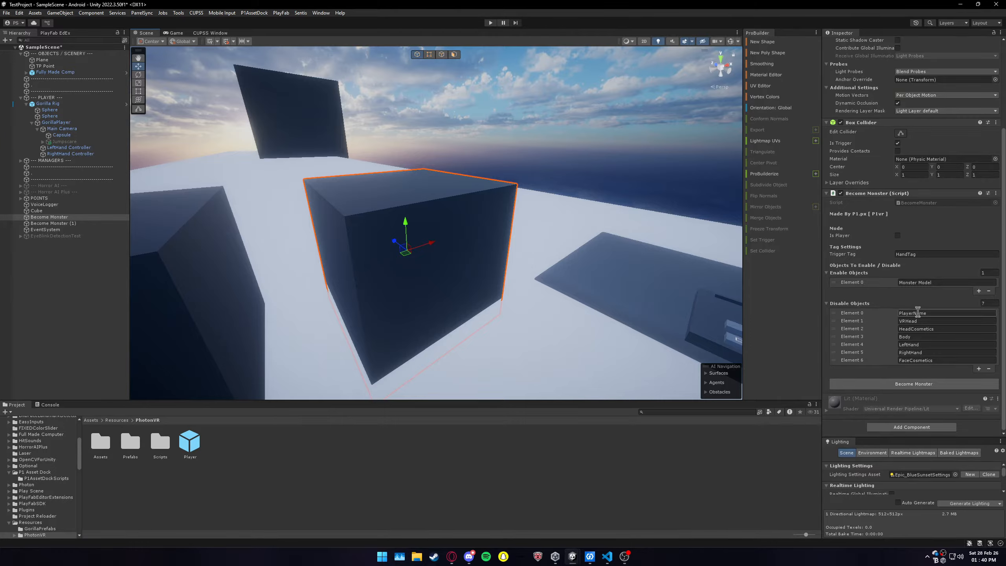
Step: Check the LeftHand, HeadCosmetics and FaceCosmetics object names in the Player prefab against the Become Monster cube's Disable Objects list
{"action": "double_click", "coordinate": [190, 443]}
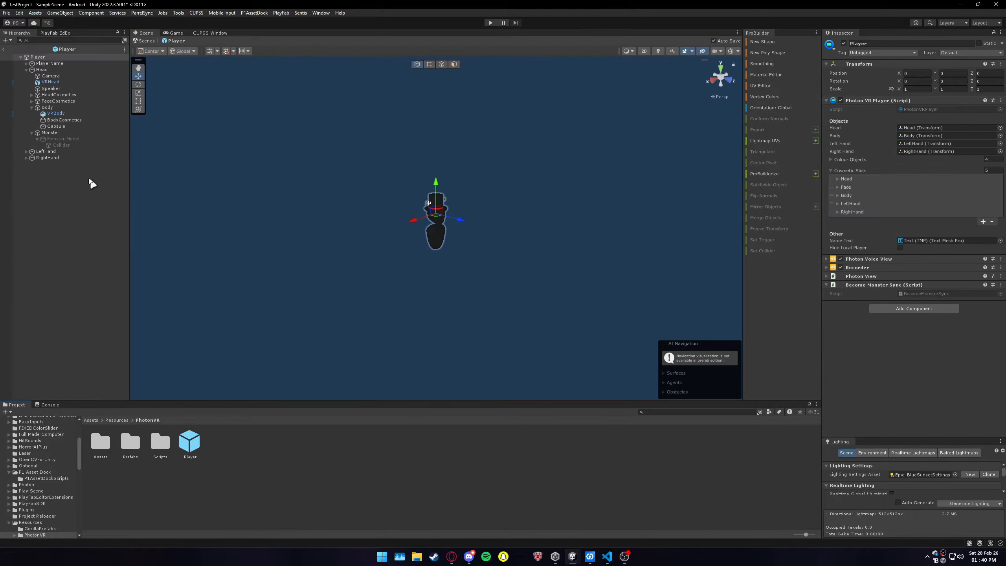
{"action": "left_click", "coordinate": [57, 153]}
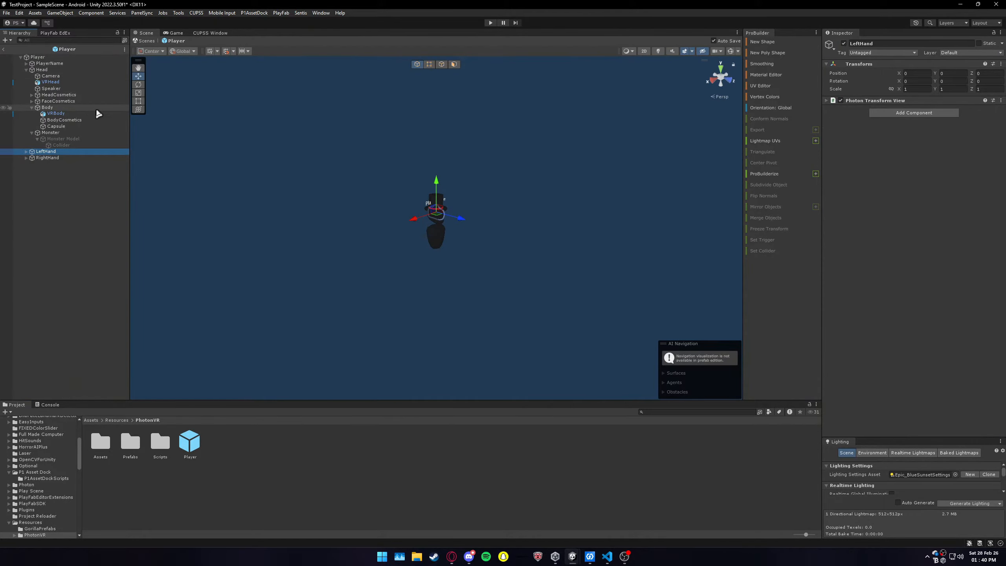
{"action": "left_click", "coordinate": [59, 95]}
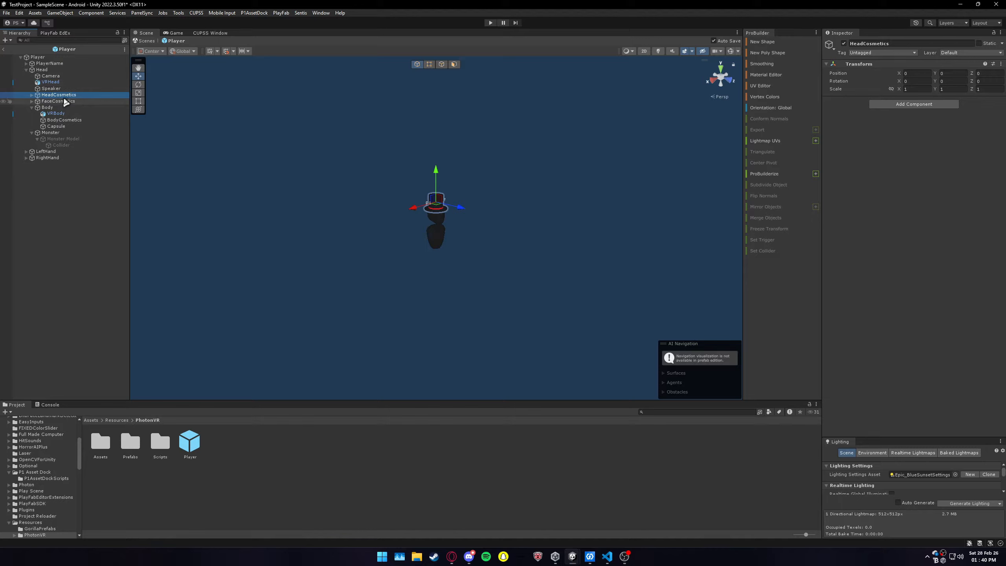
{"action": "left_click", "coordinate": [71, 101]}
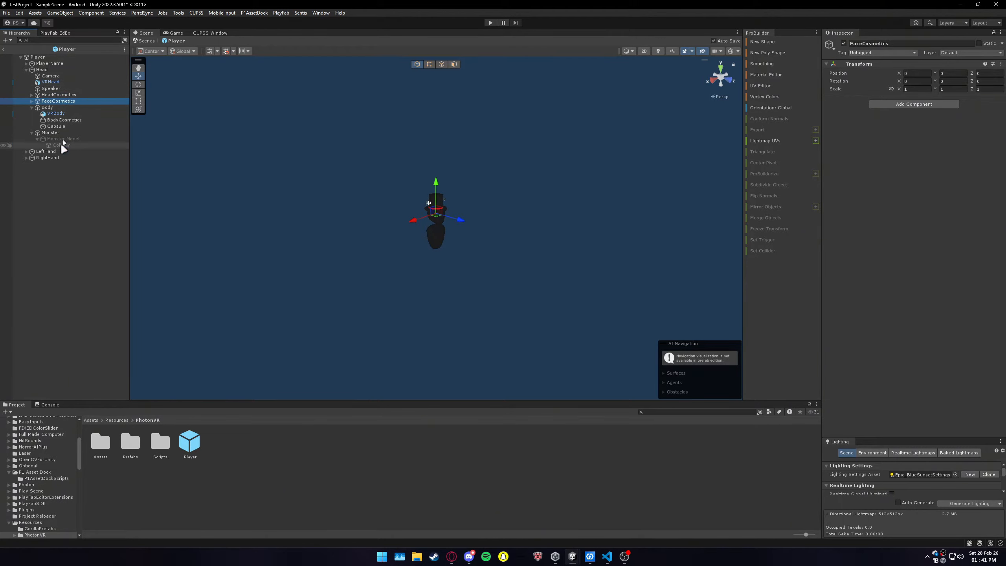
{"action": "left_click", "coordinate": [898, 43]}
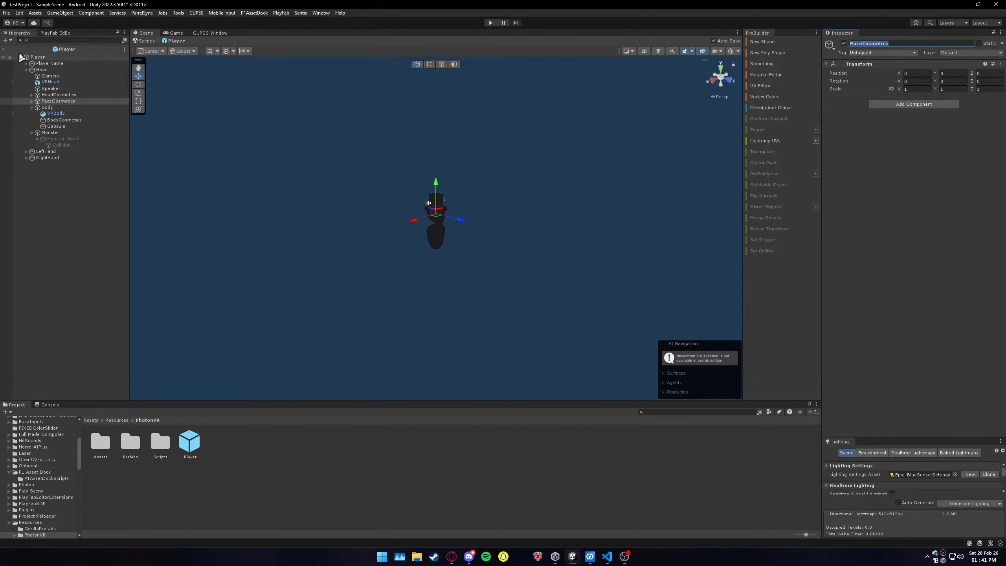
{"action": "left_click", "coordinate": [3, 49]}
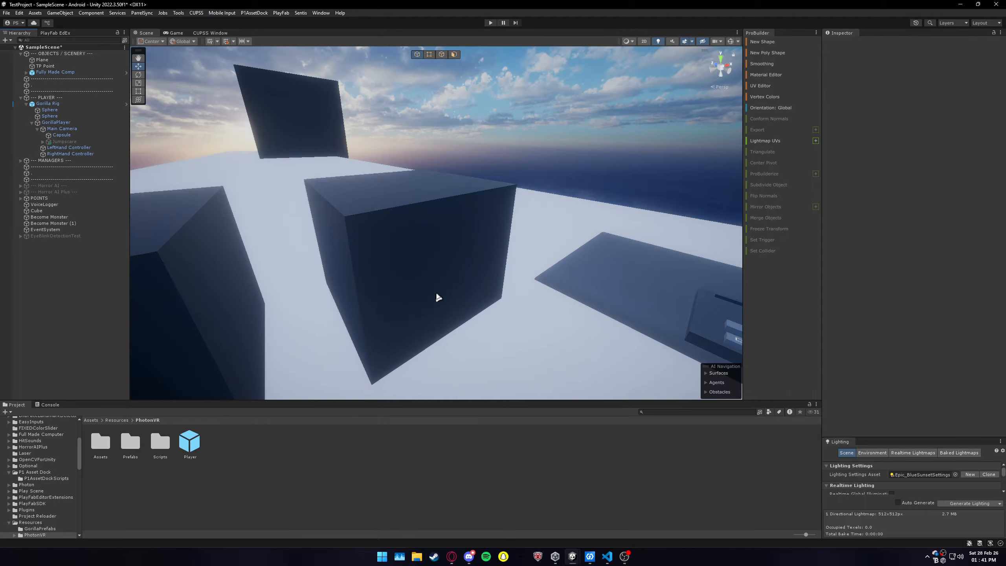
{"action": "scroll", "coordinate": [891, 337], "scroll_direction": "down", "scroll_amount": 3}
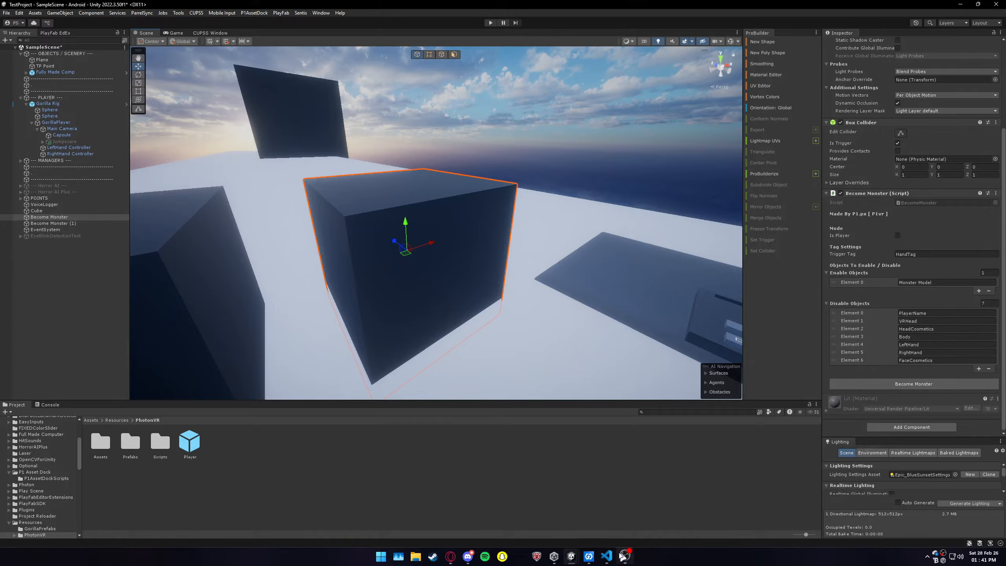
Step: Check the Monster Model object's name in the Player prefab against the Become Monster cube's Enable Objects entry
{"action": "double_click", "coordinate": [190, 441]}
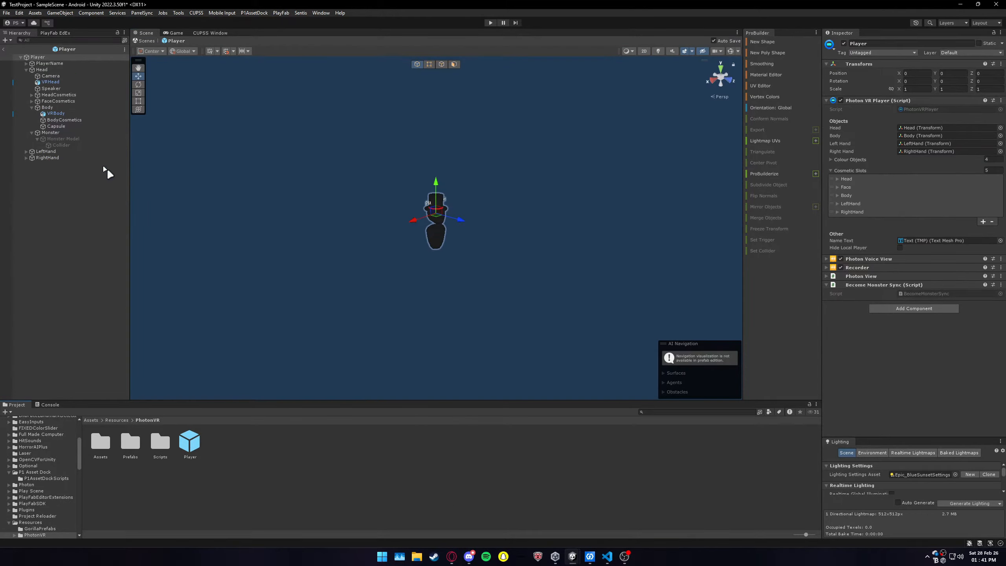
{"action": "left_click", "coordinate": [60, 138]}
{"action": "left_click", "coordinate": [910, 42]}
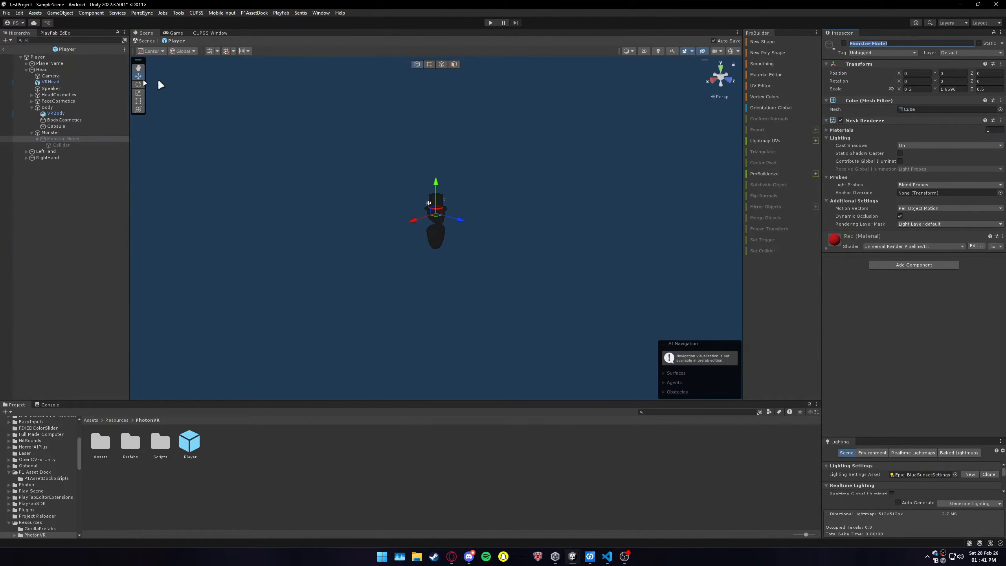
{"action": "left_click", "coordinate": [4, 48]}
{"action": "scroll", "coordinate": [896, 311], "scroll_direction": "down", "scroll_amount": 3}
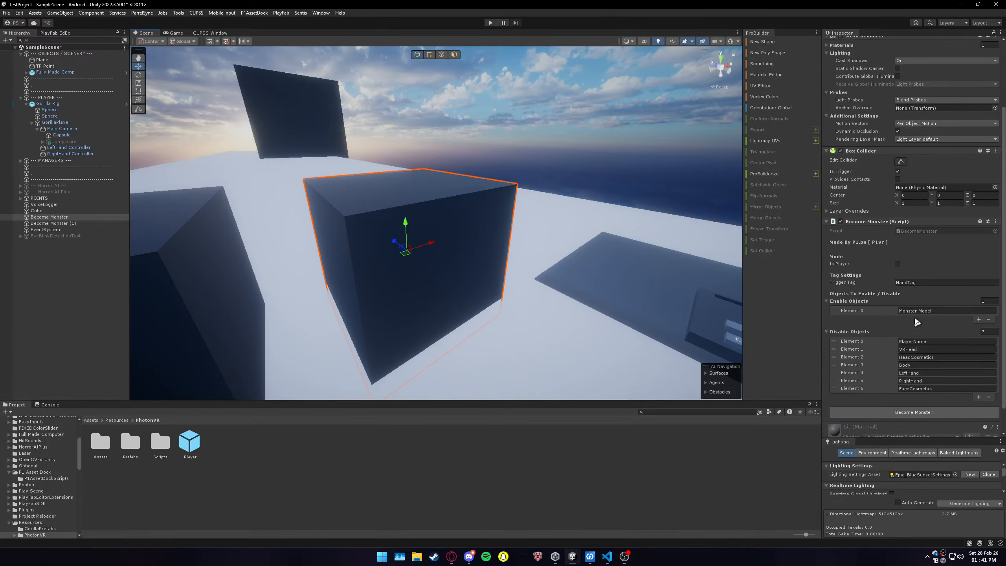
{"action": "left_click", "coordinate": [882, 312]}
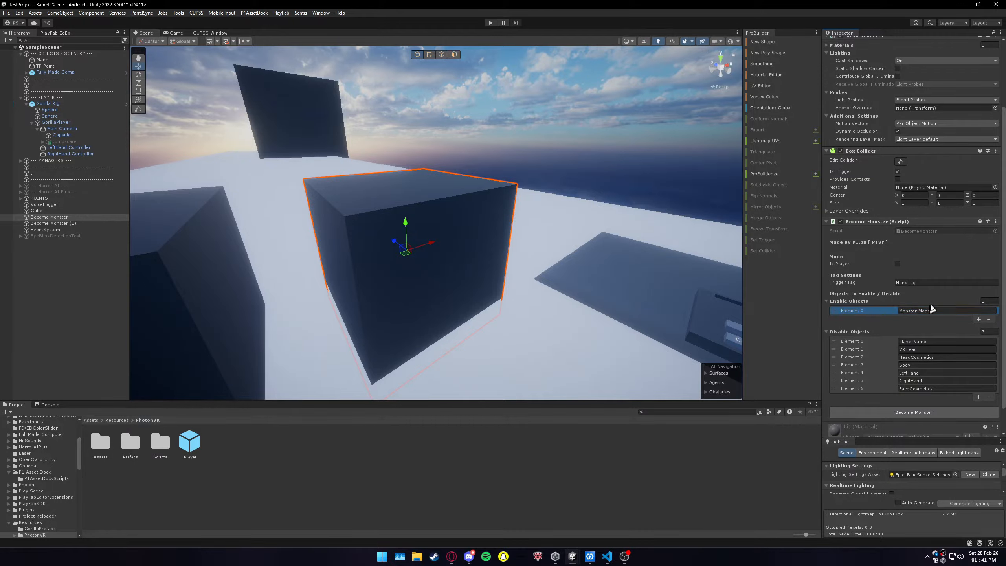
Step: Select the Become Monster (1) cube and review its Enable Objects, Disable Objects and Become Player settings
{"action": "right_click_drag", "start_coordinate": [496, 225], "coordinate": [360, 247]}
{"action": "left_click", "coordinate": [362, 247]}
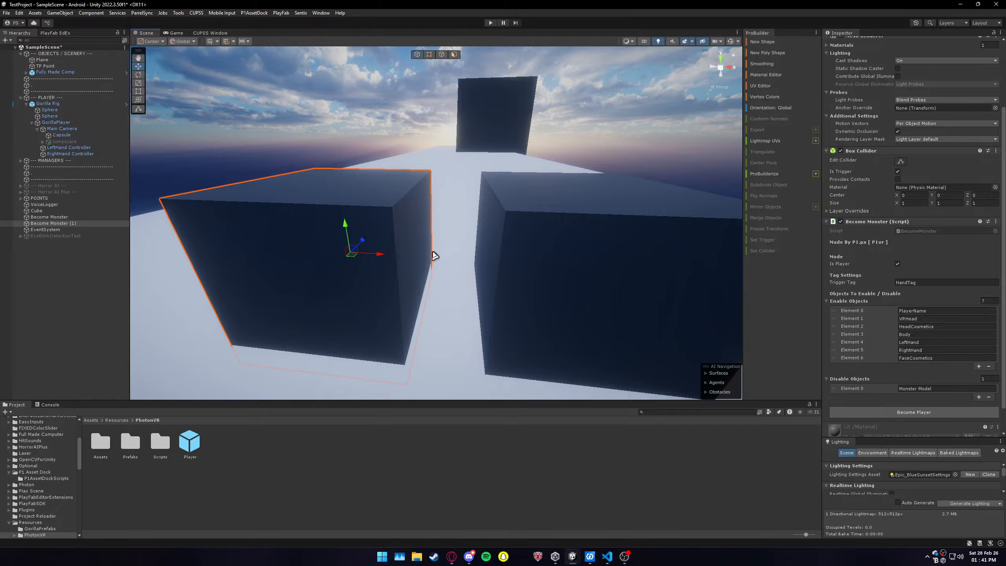
{"action": "right_click_drag", "start_coordinate": [435, 259], "coordinate": [712, 290]}
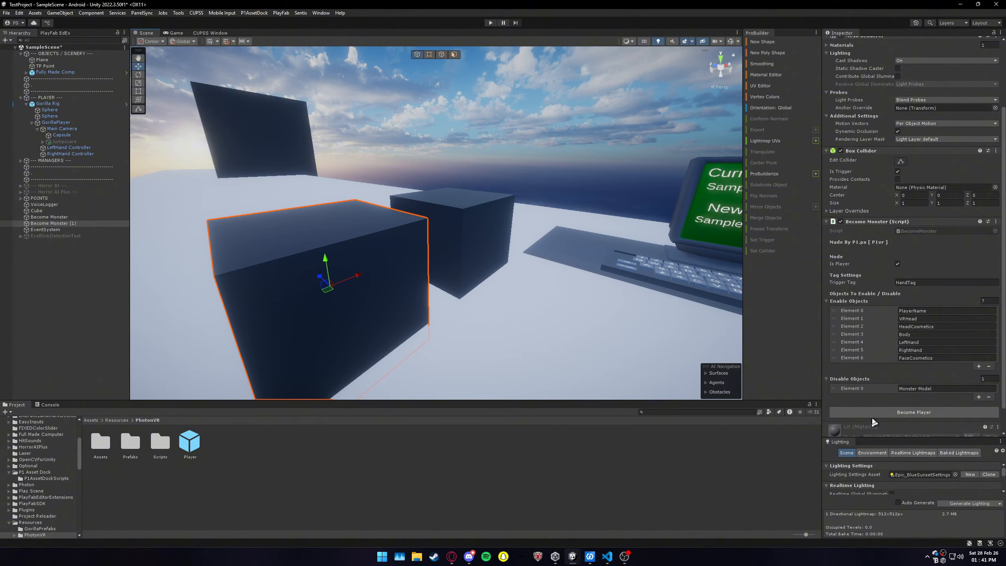
{"action": "scroll", "coordinate": [877, 363], "scroll_direction": "down", "scroll_amount": 2}
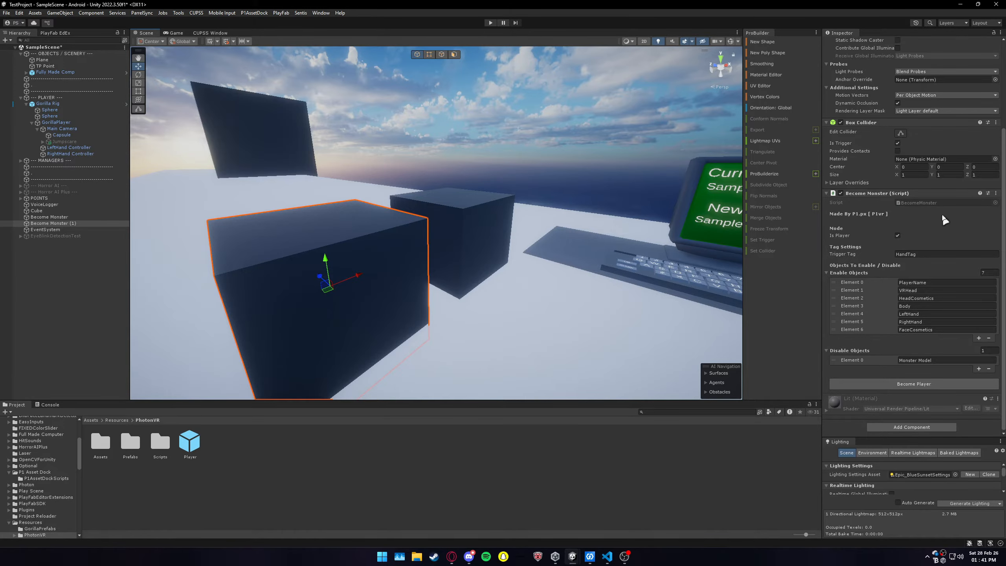
{"action": "right_click_drag", "start_coordinate": [435, 255], "coordinate": [465, 258]}
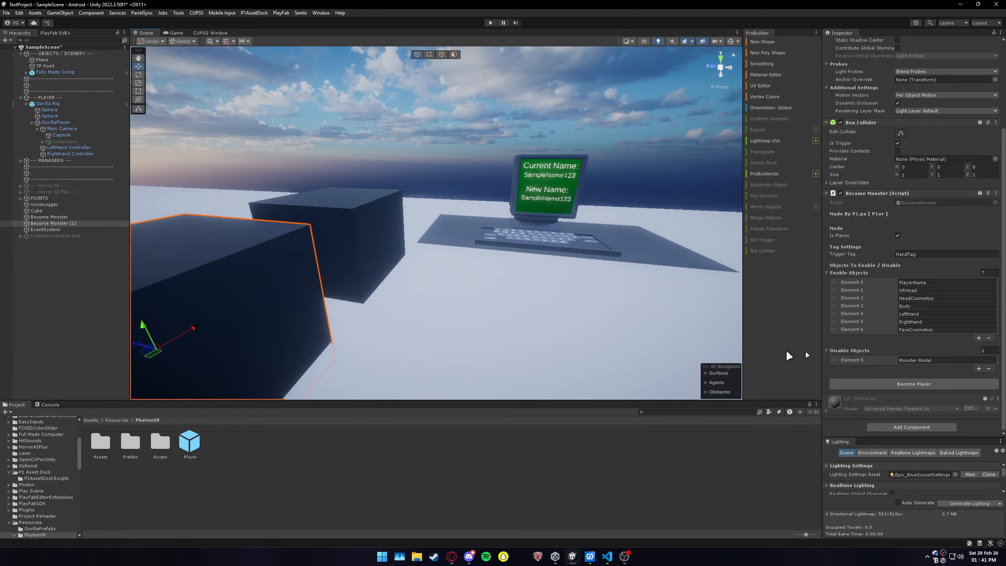
Step: Open the Player prefab and activate the Monster Model object under Monster
{"action": "key", "text": "f"}
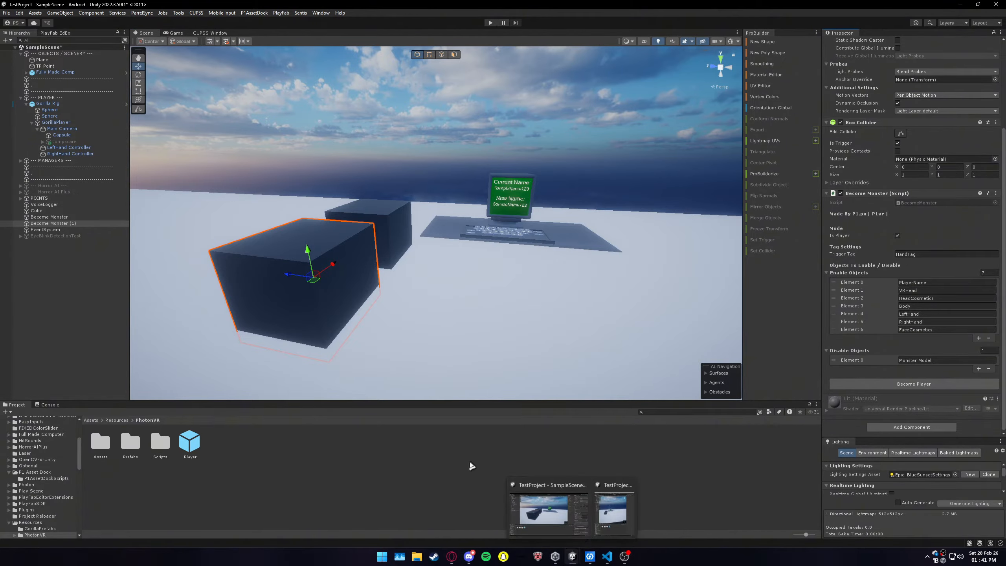
{"action": "double_click", "coordinate": [190, 442]}
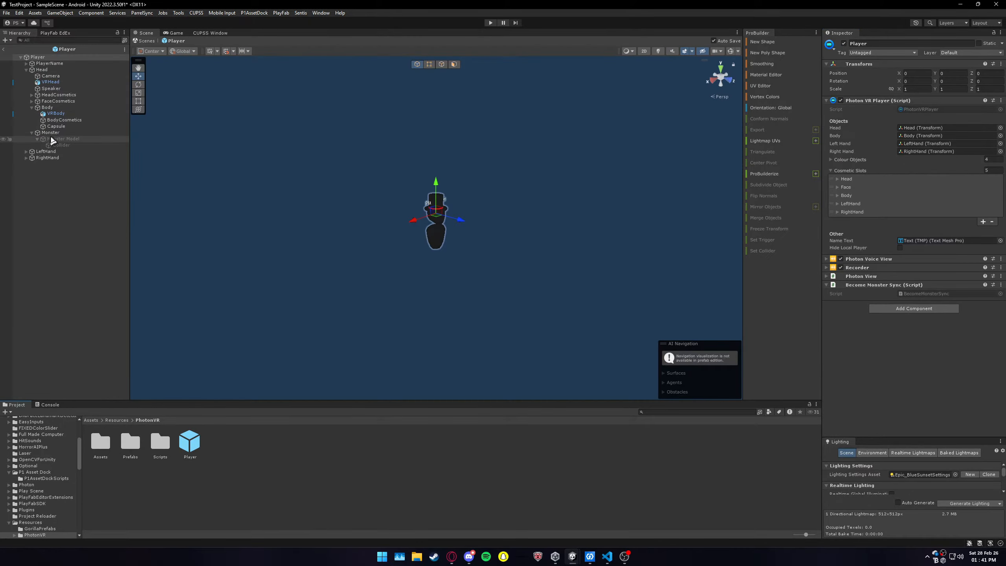
{"action": "left_click", "coordinate": [51, 133]}
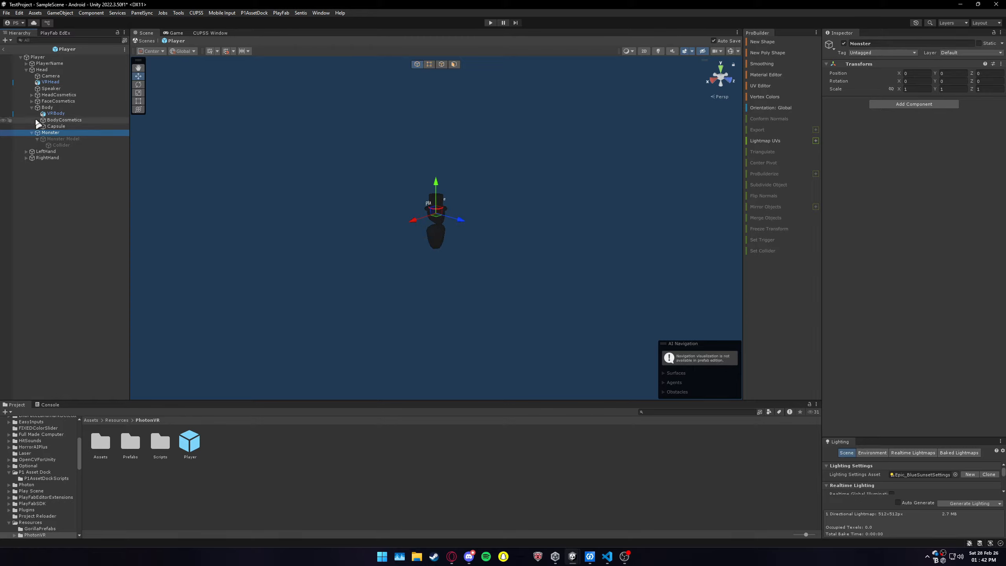
{"action": "left_click", "coordinate": [63, 139]}
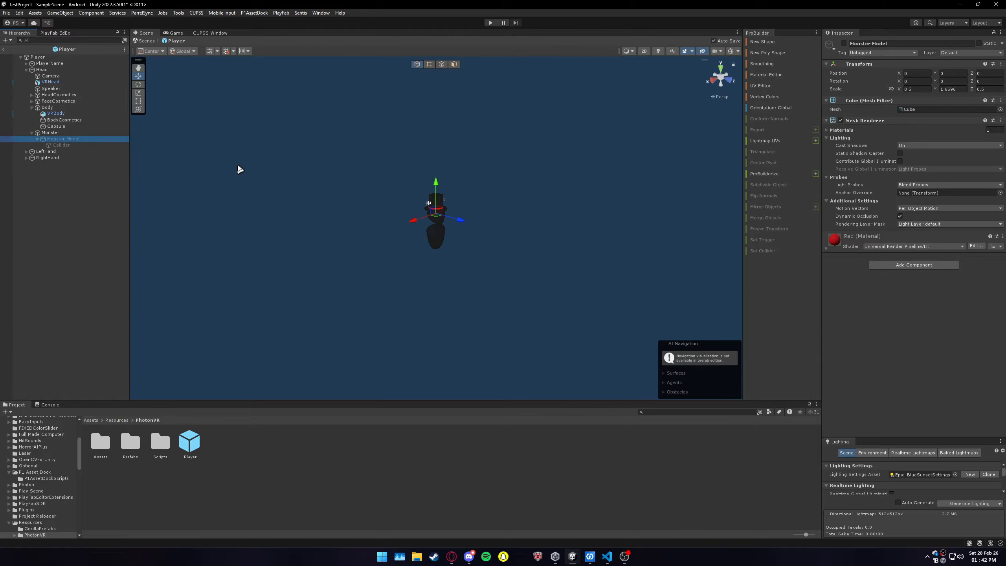
{"action": "left_click", "coordinate": [844, 43]}
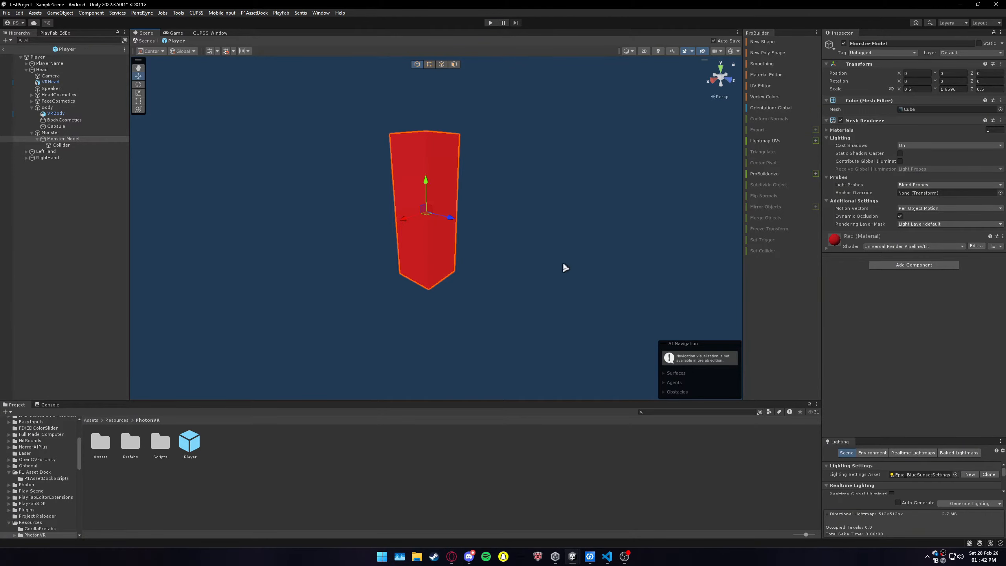
{"action": "key", "text": "w"}
{"action": "key", "text": "s"}
{"action": "right_click_drag", "start_coordinate": [563, 261], "coordinate": [555, 227]}
{"action": "key", "text": "w"}
{"action": "key", "text": "s"}
{"action": "key", "text": "w"}
{"action": "key", "text": "s"}
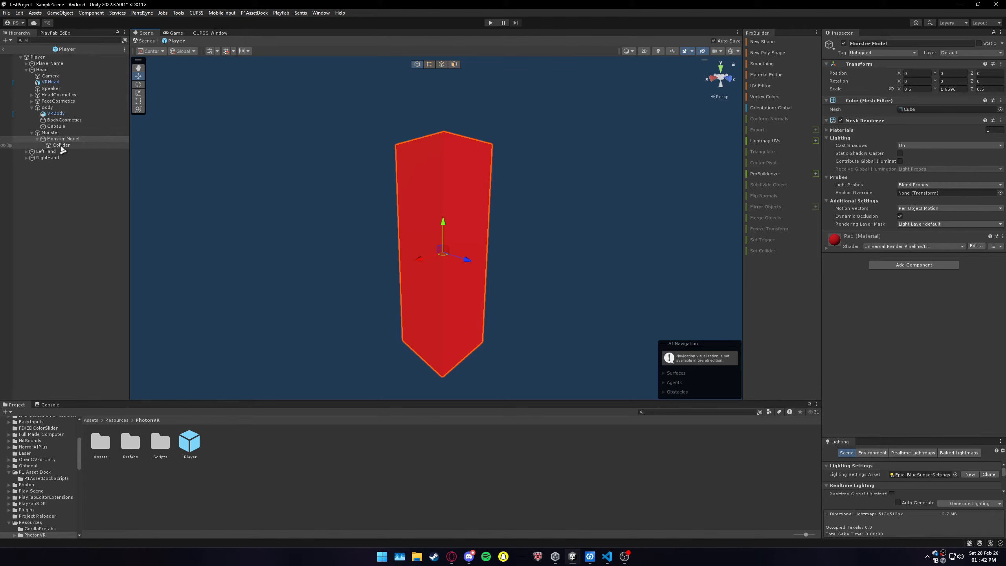
Step: Inspect the box collider's extent around the Monster Model by selecting Collider and temporarily showing the scene gizmos
{"action": "key", "text": "Down"}
{"action": "right_click_drag", "start_coordinate": [483, 212], "coordinate": [483, 211]}
{"action": "key", "text": "s"}
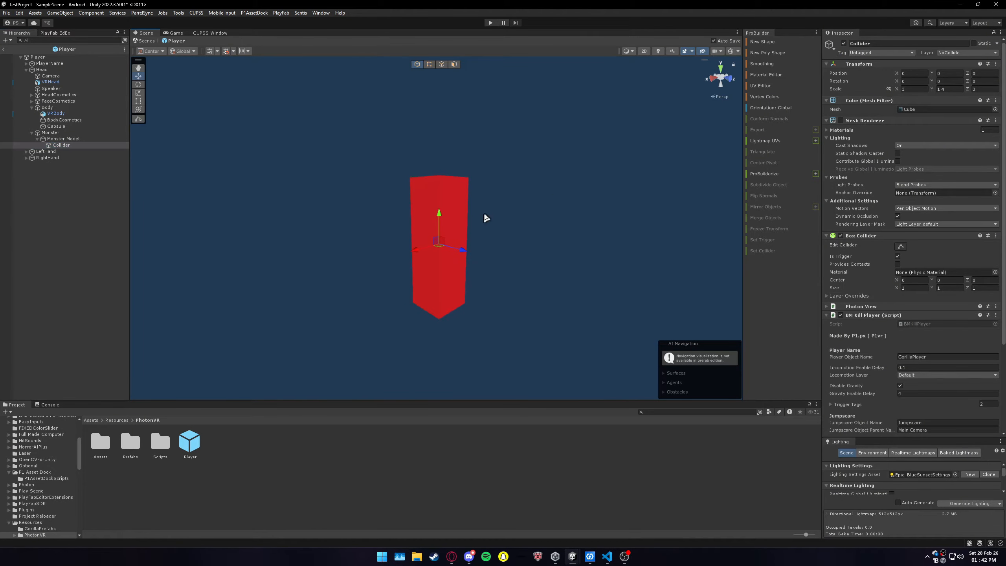
{"action": "left_click", "coordinate": [733, 52]}
{"action": "right_click_drag", "start_coordinate": [517, 240], "coordinate": [558, 231]}
{"action": "key", "text": "d"}
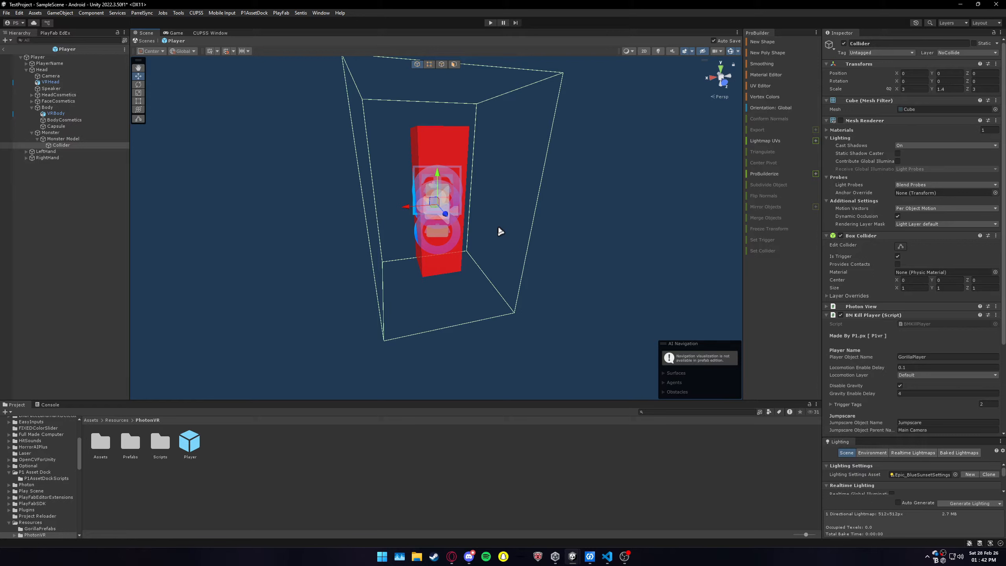
{"action": "left_click", "coordinate": [731, 51]}
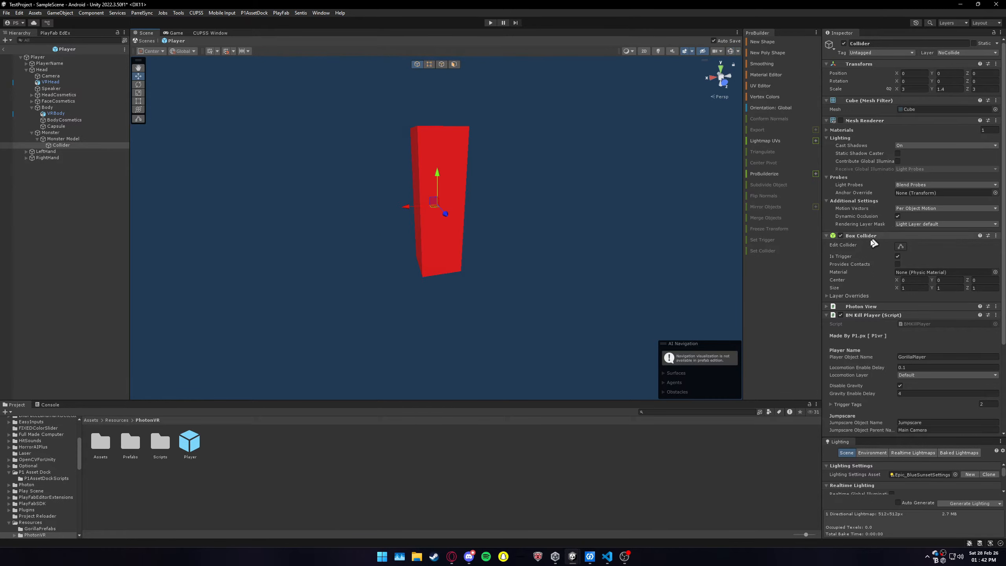
Step: Review the Collider object's layer options, Is Trigger setting and attached Photon View and BM Kill Player components
{"action": "left_click", "coordinate": [963, 53]}
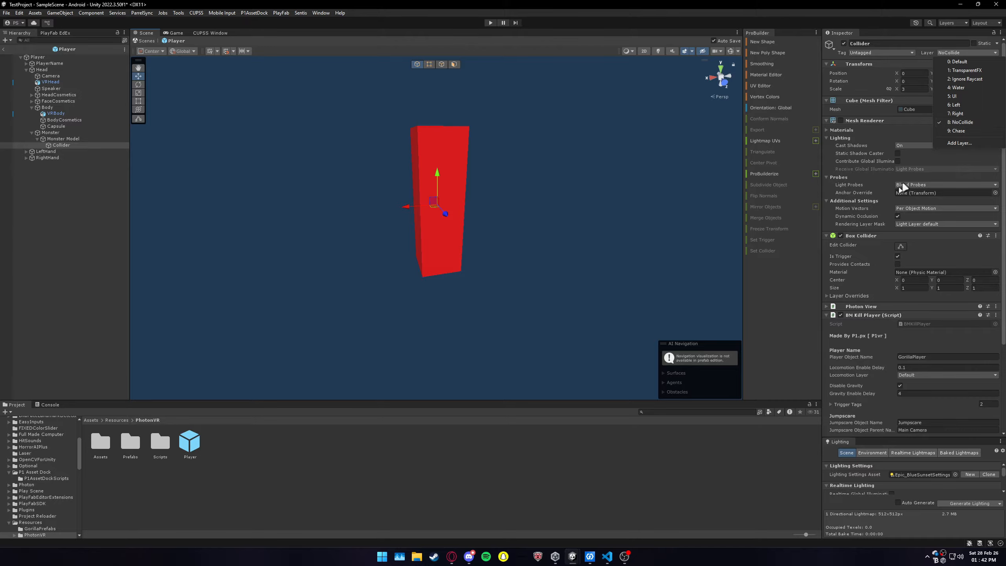
{"action": "left_click", "coordinate": [846, 257]}
{"action": "scroll", "coordinate": [868, 260], "scroll_direction": "down", "scroll_amount": 3}
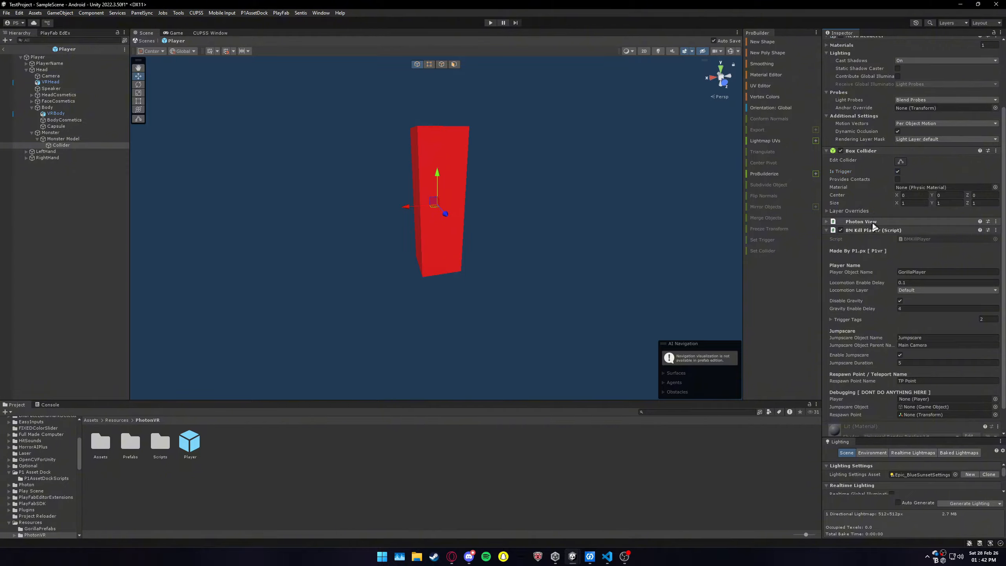
{"action": "scroll", "coordinate": [874, 227], "scroll_direction": "down", "scroll_amount": 3}
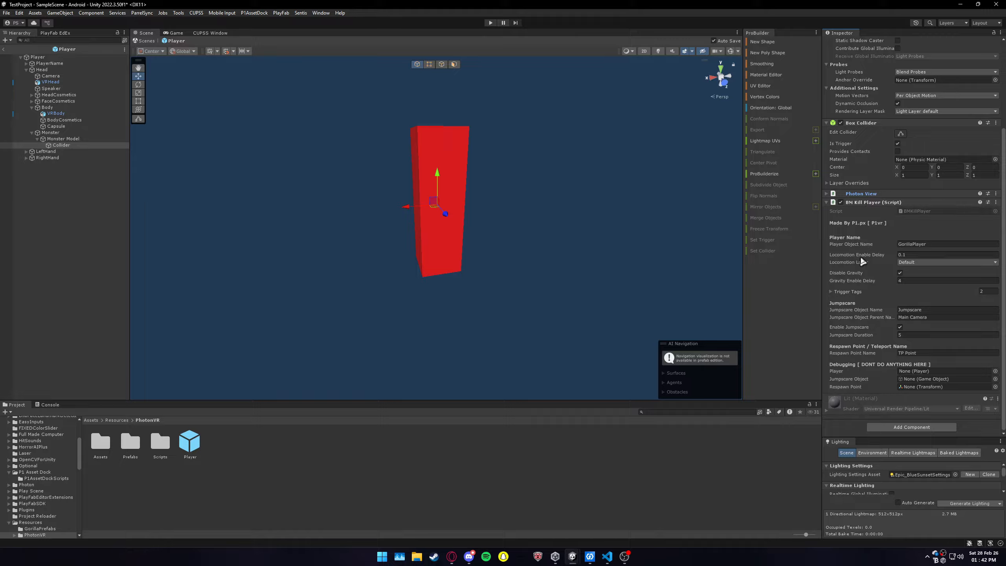
Step: Examine the Player Object Name, Locomotion Enable Delay and Locomotion Layer options of the BM Kill Player script
{"action": "left_click", "coordinate": [918, 244]}
{"action": "left_click", "coordinate": [923, 245]}
{"action": "left_click", "coordinate": [910, 254]}
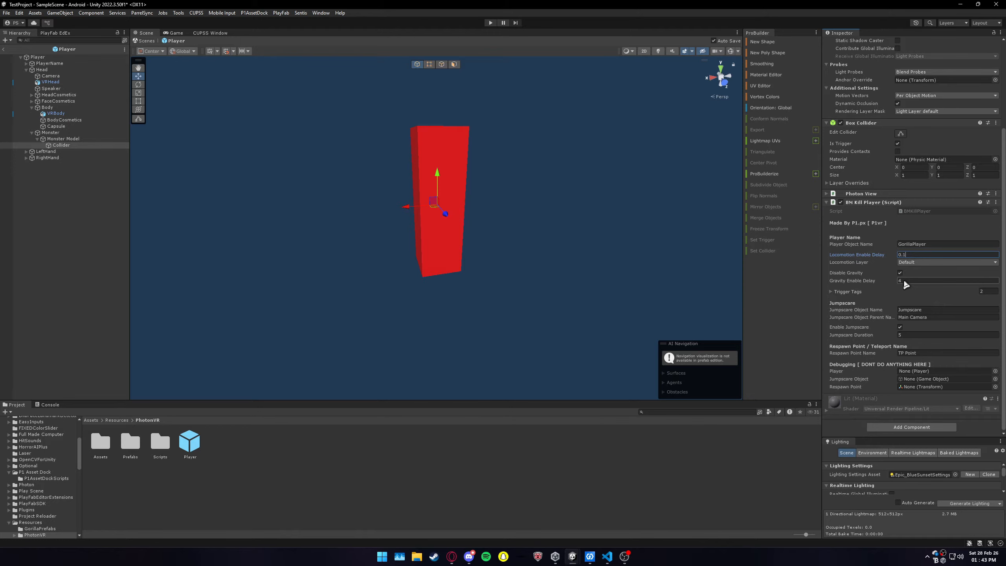
{"action": "left_click", "coordinate": [921, 261]}
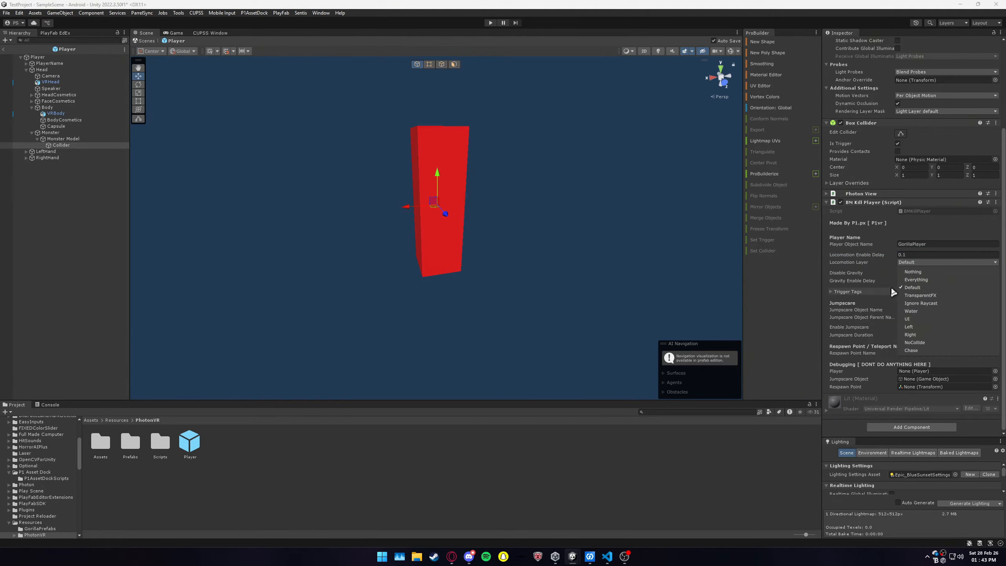
Step: Return to the scene and check the Locomotion Enabled Layers options in the GorillaPlayer object's Player script
{"action": "left_click", "coordinate": [2, 50]}
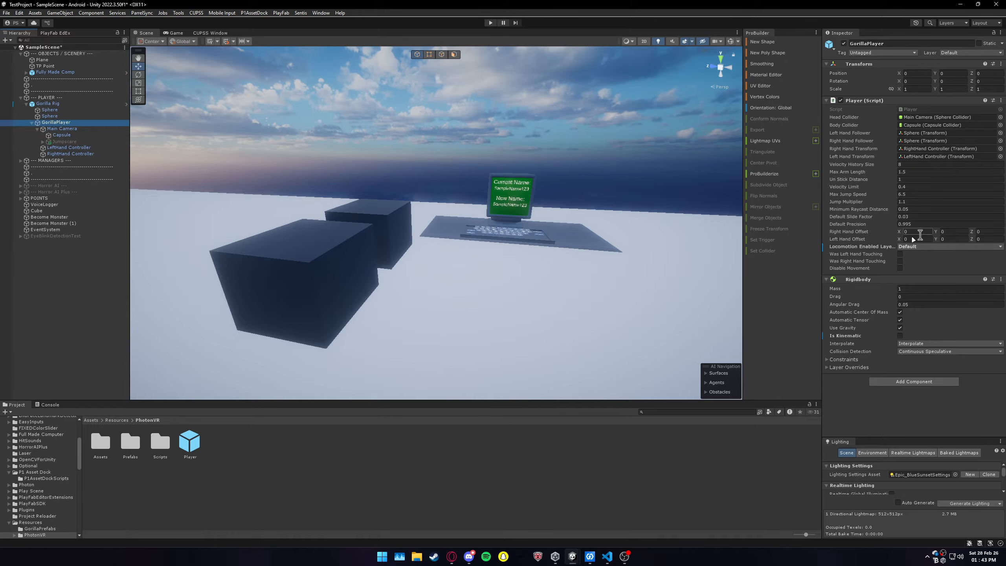
{"action": "left_click", "coordinate": [917, 247]}
{"action": "left_click", "coordinate": [255, 210]}
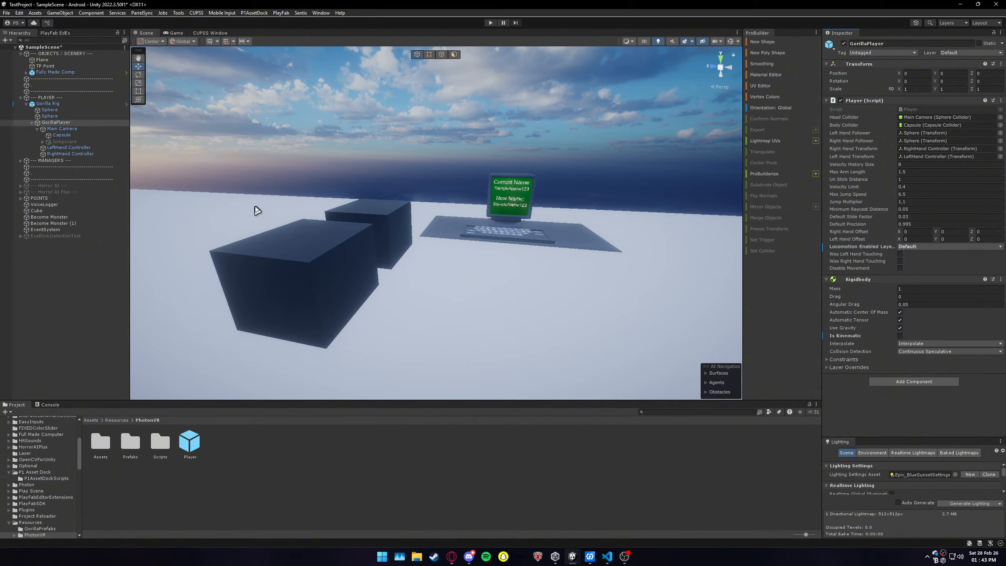
Step: Reopen the Player prefab and toggle Default off and on again in the Collider's BM Kill Player Locomotion Layer
{"action": "left_click", "coordinate": [189, 444]}
{"action": "double_click", "coordinate": [190, 444]}
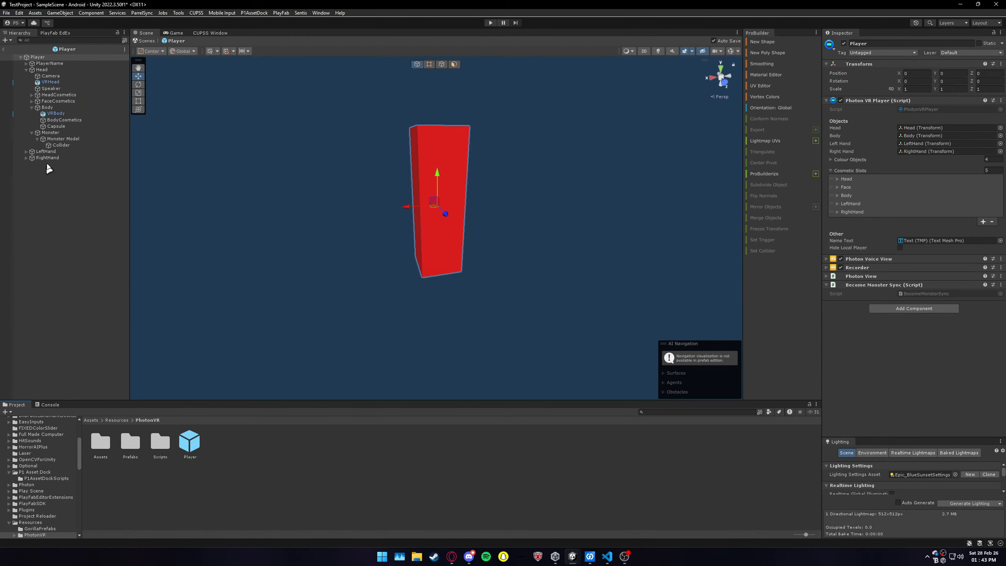
{"action": "left_click", "coordinate": [55, 145]}
{"action": "scroll", "coordinate": [885, 315], "scroll_direction": "down", "scroll_amount": 5}
{"action": "left_click", "coordinate": [911, 263]}
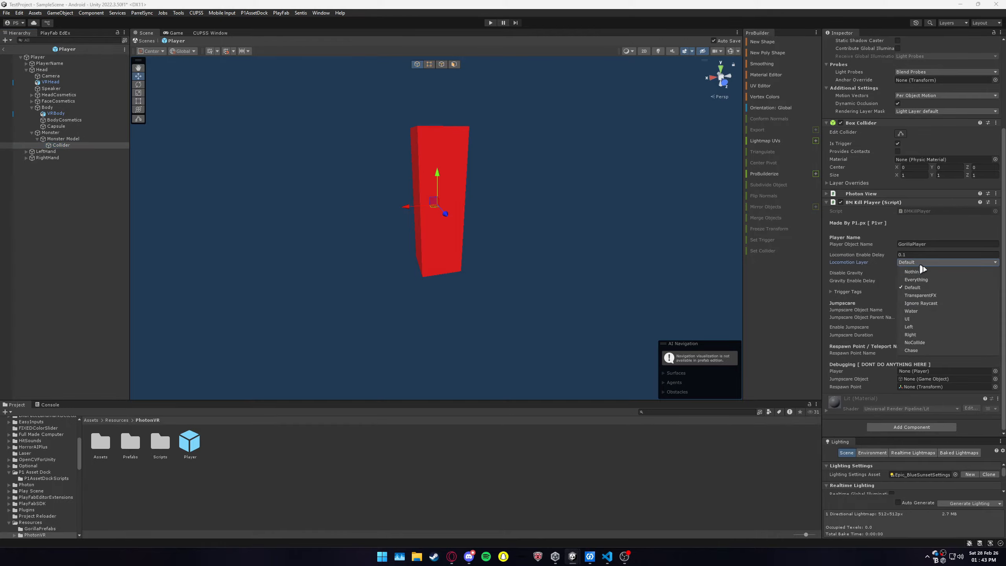
{"action": "left_click", "coordinate": [921, 288]}
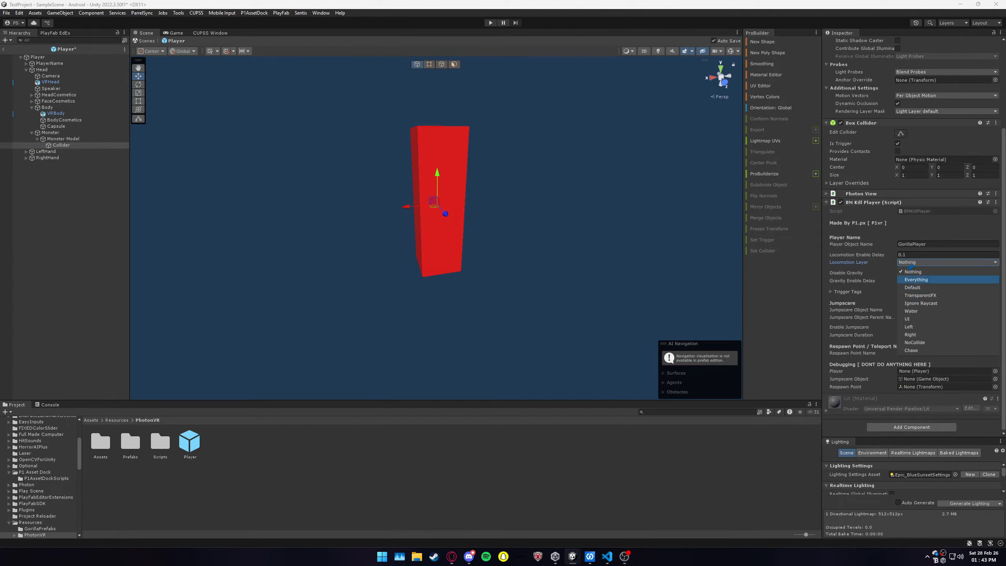
{"action": "left_click", "coordinate": [914, 288]}
Step: Review the Disable Gravity option and the Trigger Tags list of the Collider's BM Kill Player script
{"action": "left_click", "coordinate": [851, 275]}
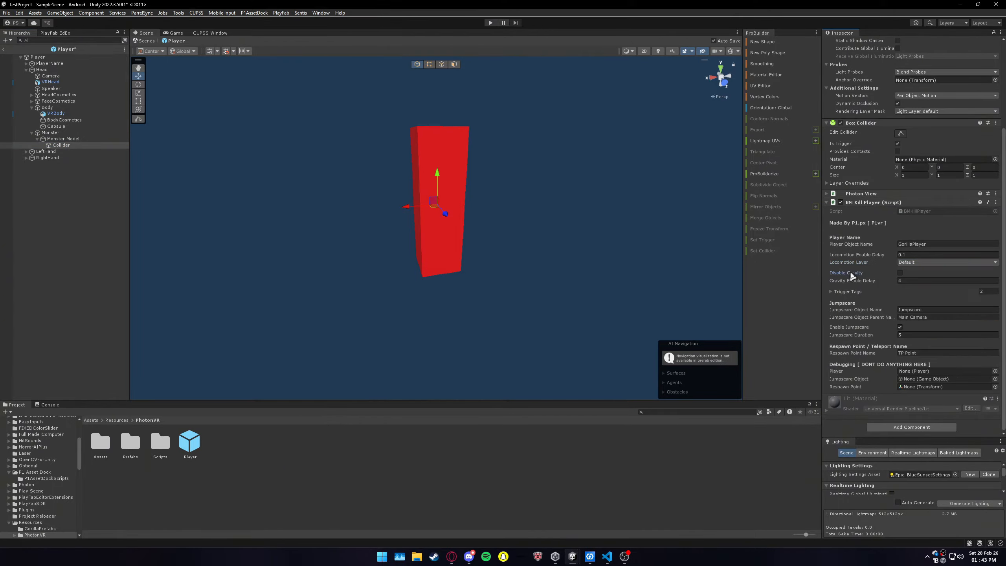
{"action": "left_click", "coordinate": [900, 273]}
{"action": "left_click", "coordinate": [890, 291]}
{"action": "right_click_drag", "start_coordinate": [376, 272], "coordinate": [516, 316]}
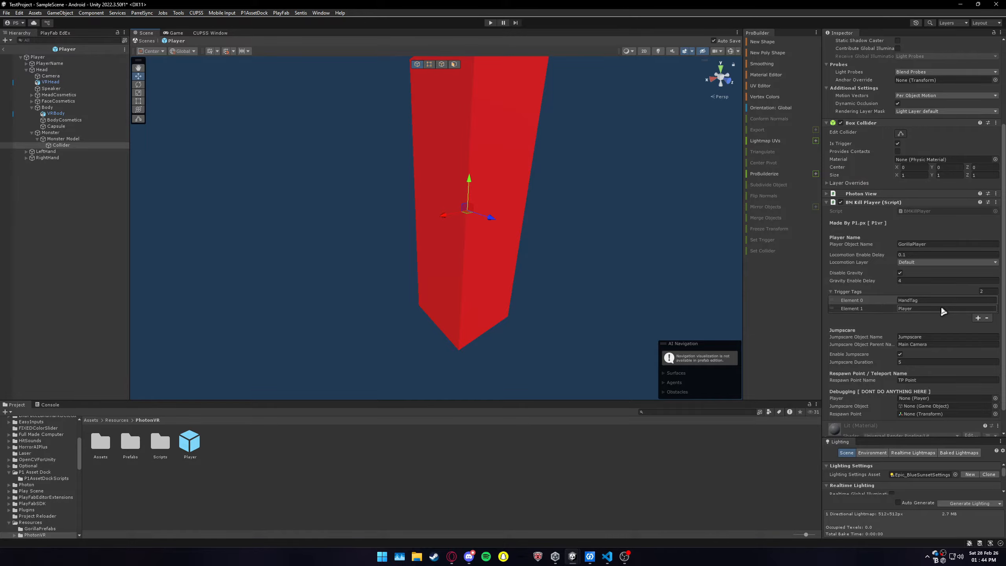
{"action": "left_click", "coordinate": [869, 292]}
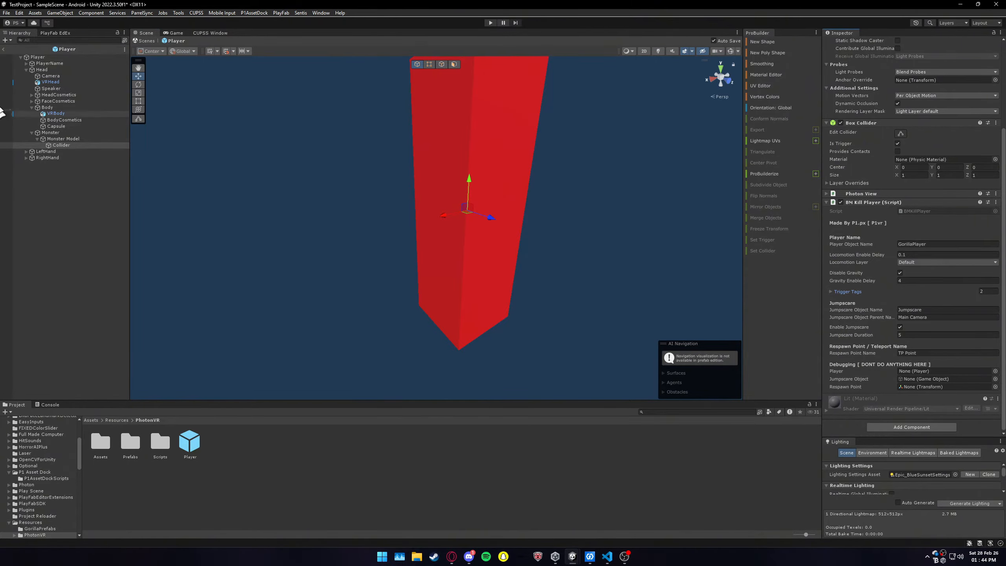
Step: Check the name of the Jumpscare object under Main Camera against the Jumpscare Object Name in the prefab's BM Kill Player script
{"action": "left_click", "coordinate": [4, 49]}
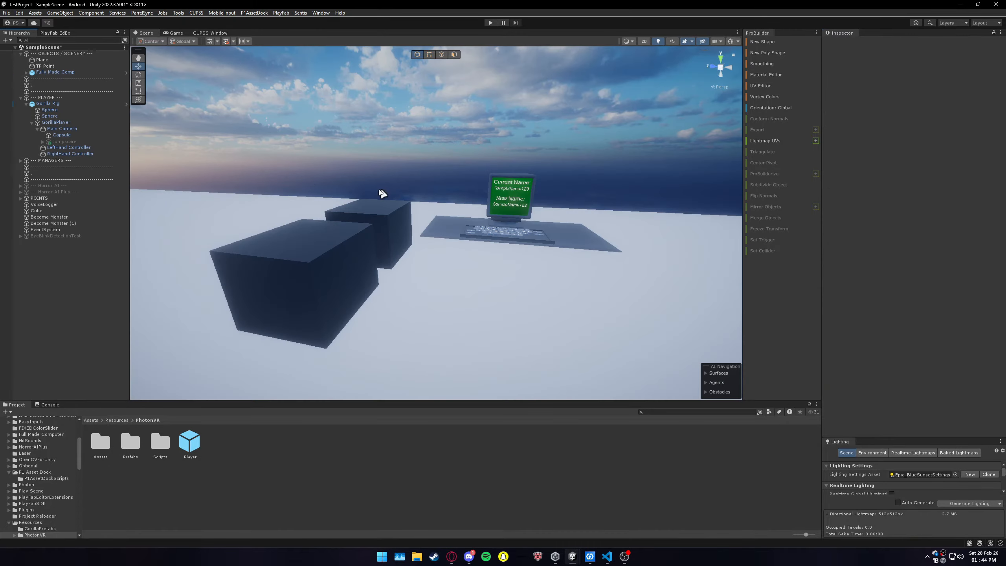
{"action": "left_click", "coordinate": [71, 140]}
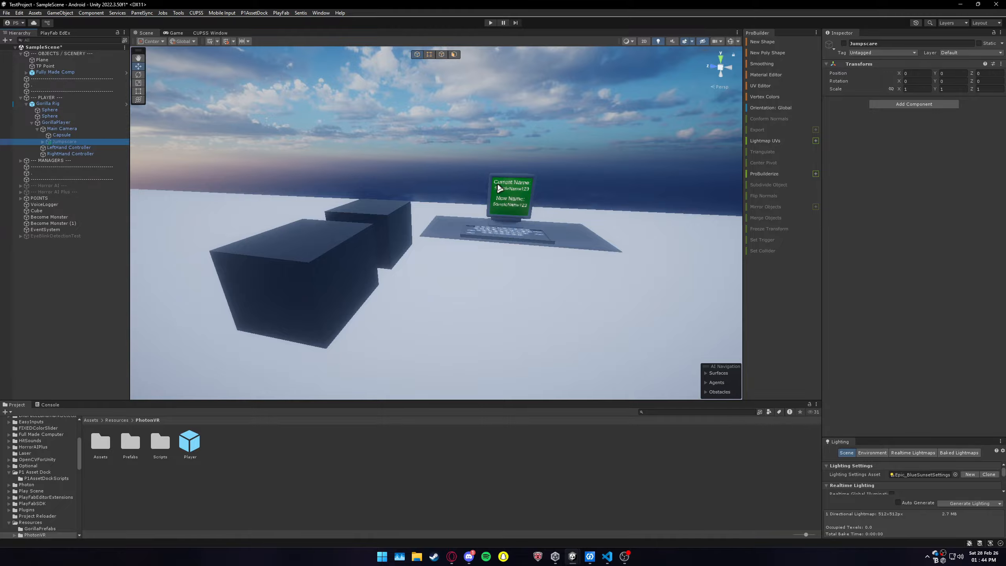
{"action": "key", "text": "f"}
{"action": "scroll", "coordinate": [498, 193], "scroll_direction": "up", "scroll_amount": 3}
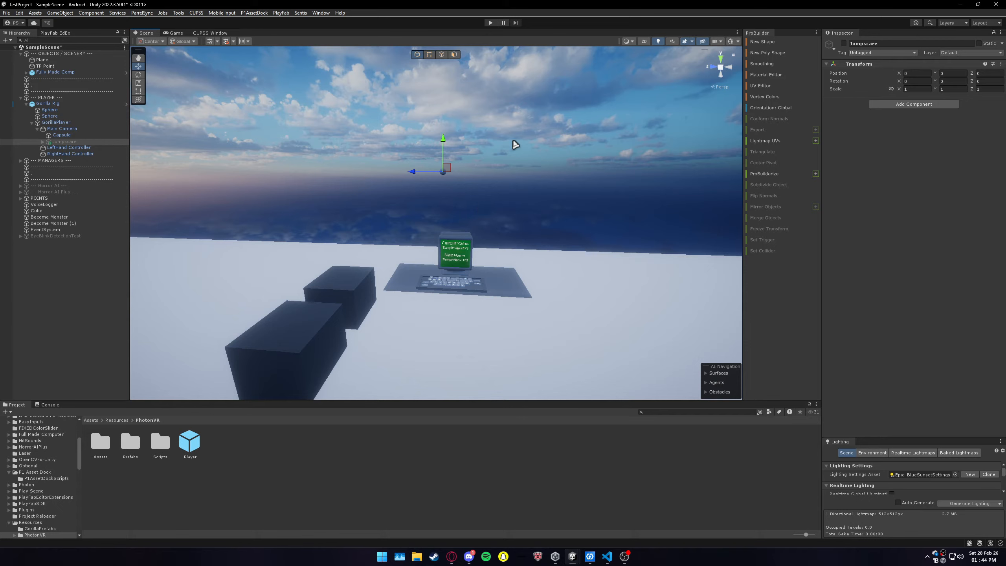
{"action": "left_click", "coordinate": [900, 43]}
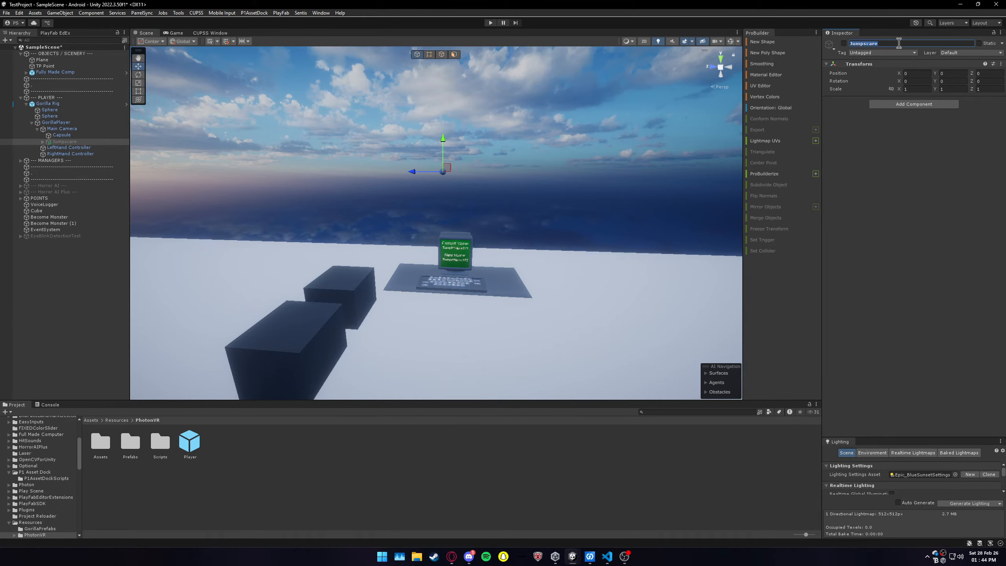
{"action": "left_click", "coordinate": [186, 440]}
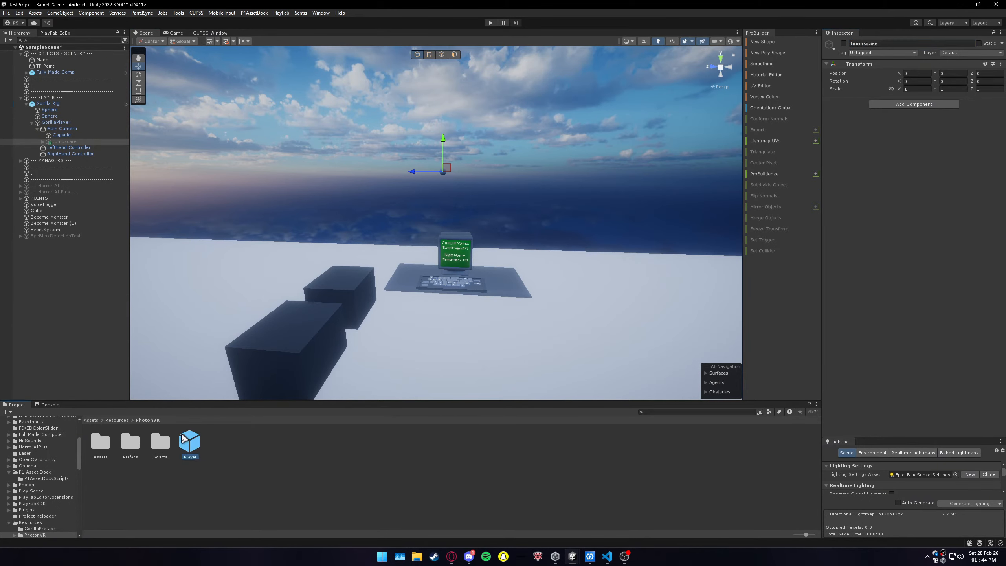
{"action": "double_click", "coordinate": [184, 438]}
{"action": "left_click", "coordinate": [52, 145]}
{"action": "scroll", "coordinate": [941, 351], "scroll_direction": "down", "scroll_amount": 5}
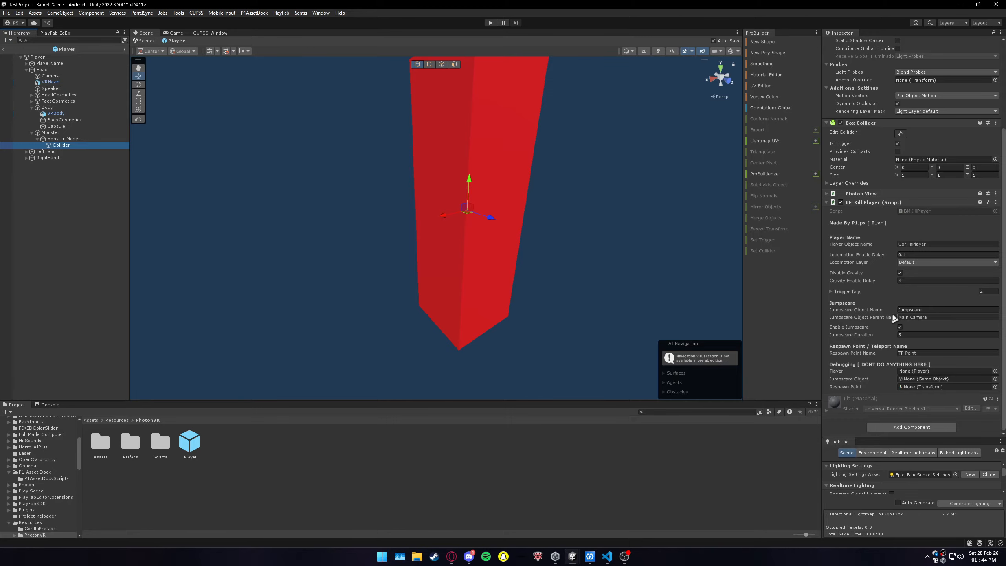
Step: Return to the scene and examine how the Jumpscare object is parented to Main Camera in the Gorilla Rig
{"action": "left_click", "coordinate": [3, 50]}
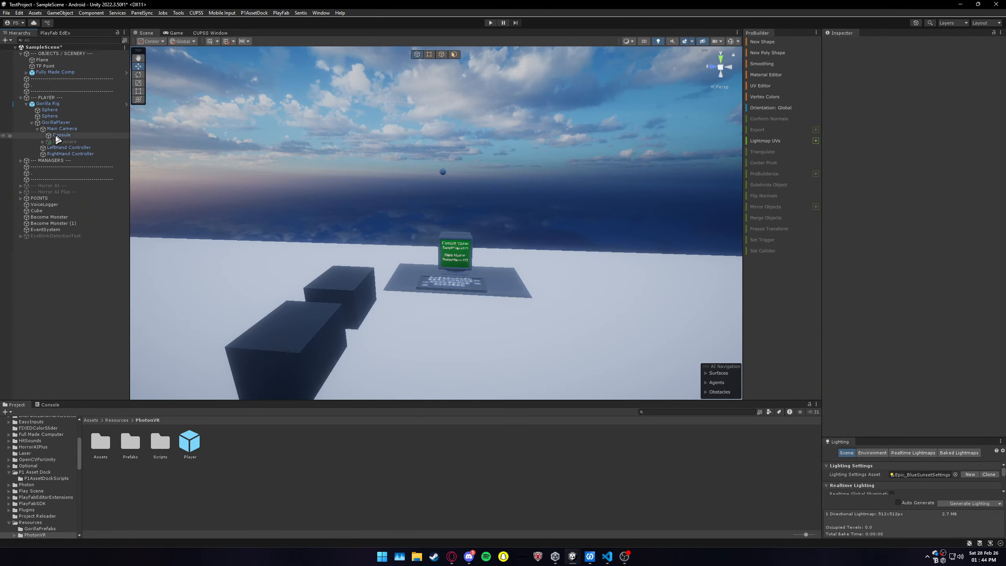
{"action": "left_click", "coordinate": [64, 141]}
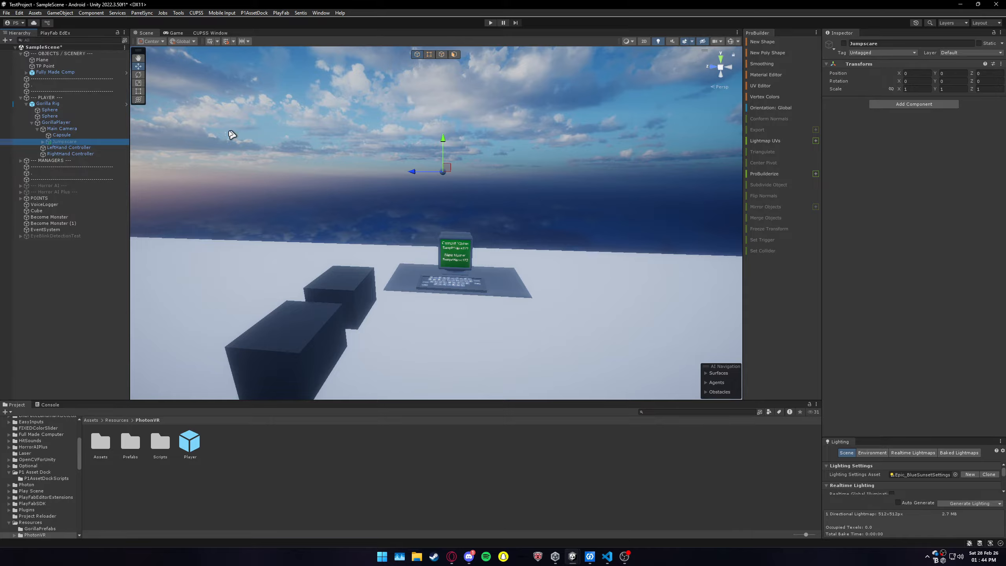
{"action": "left_click", "coordinate": [61, 129]}
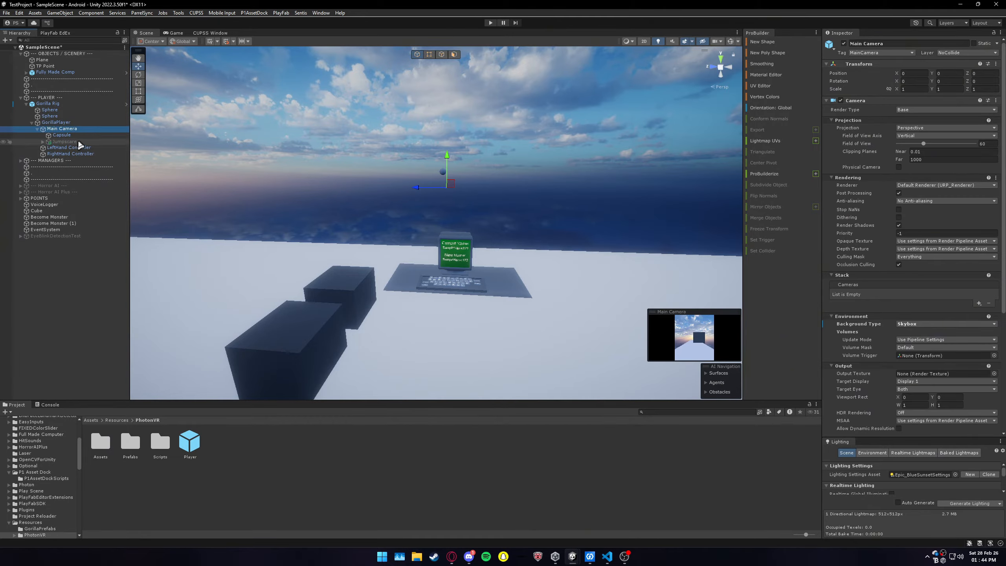
{"action": "left_click", "coordinate": [64, 142]}
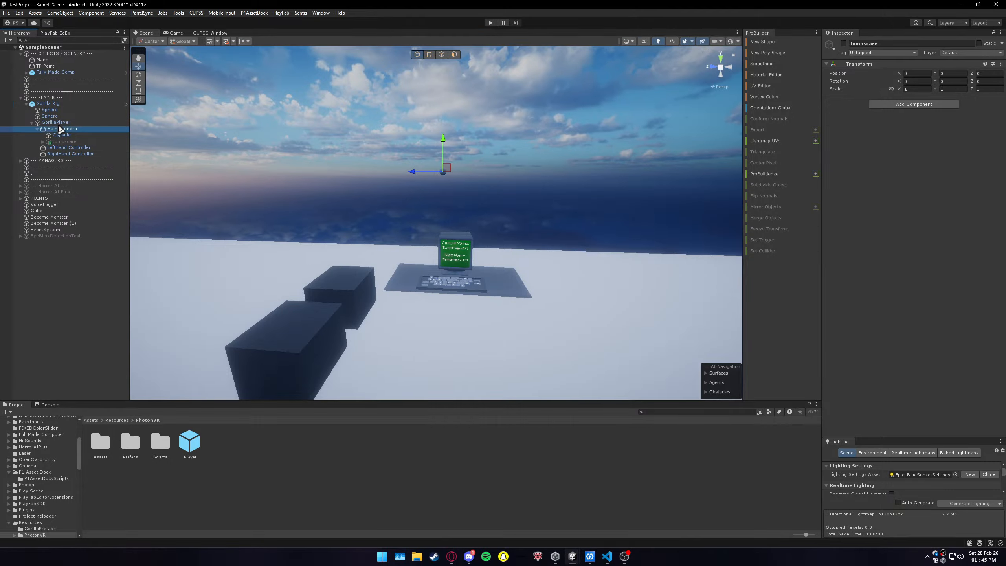
{"action": "left_click", "coordinate": [36, 129]}
{"action": "left_click", "coordinate": [36, 130]}
{"action": "left_click", "coordinate": [36, 129]}
{"action": "left_click", "coordinate": [36, 129]}
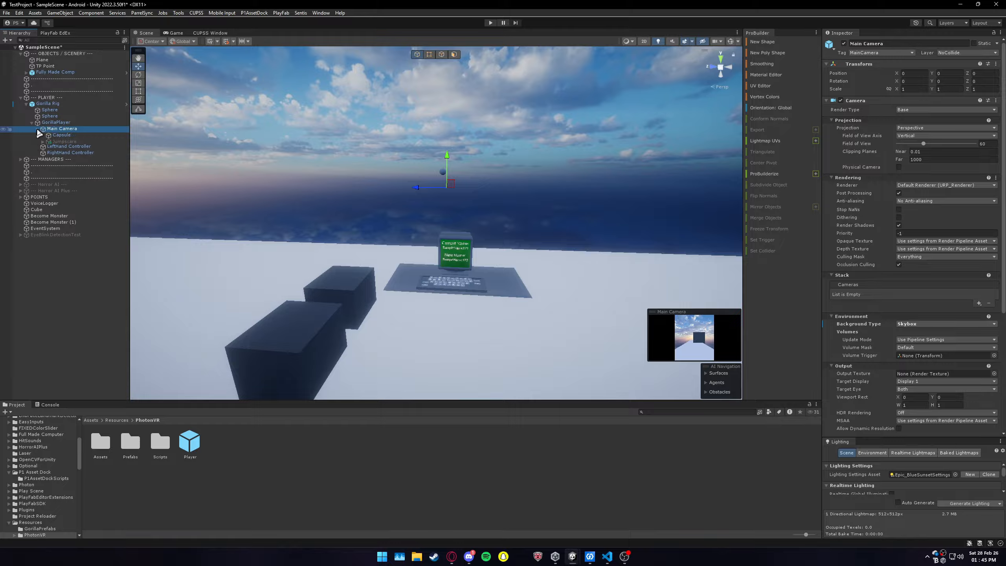
{"action": "left_click", "coordinate": [36, 130]}
{"action": "left_click", "coordinate": [36, 130]}
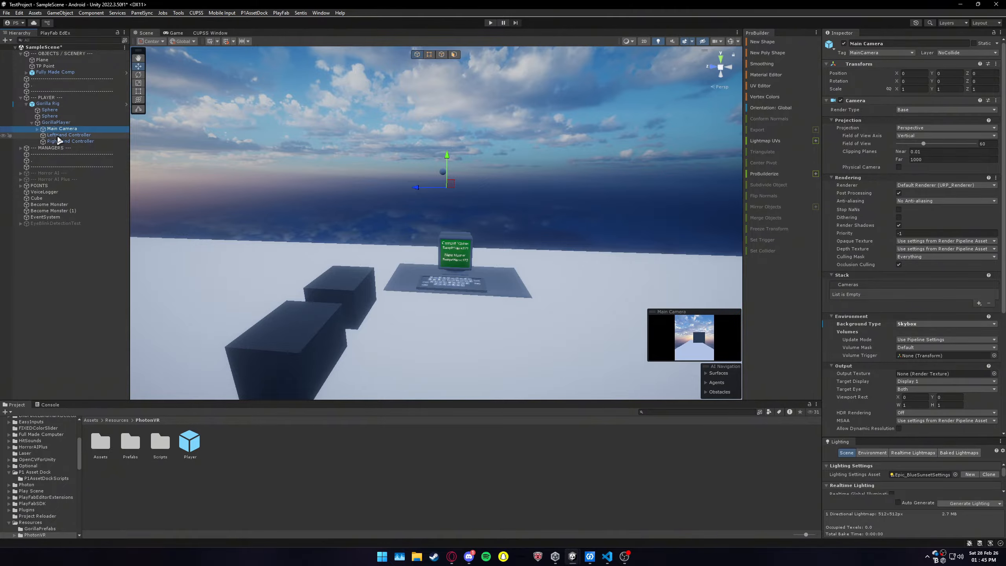
{"action": "left_click", "coordinate": [37, 129]}
Step: Compare Main Camera's name with the Jumpscare Object Parent Name in the Player prefab Collider's BM Kill Player script
{"action": "left_click", "coordinate": [880, 43]}
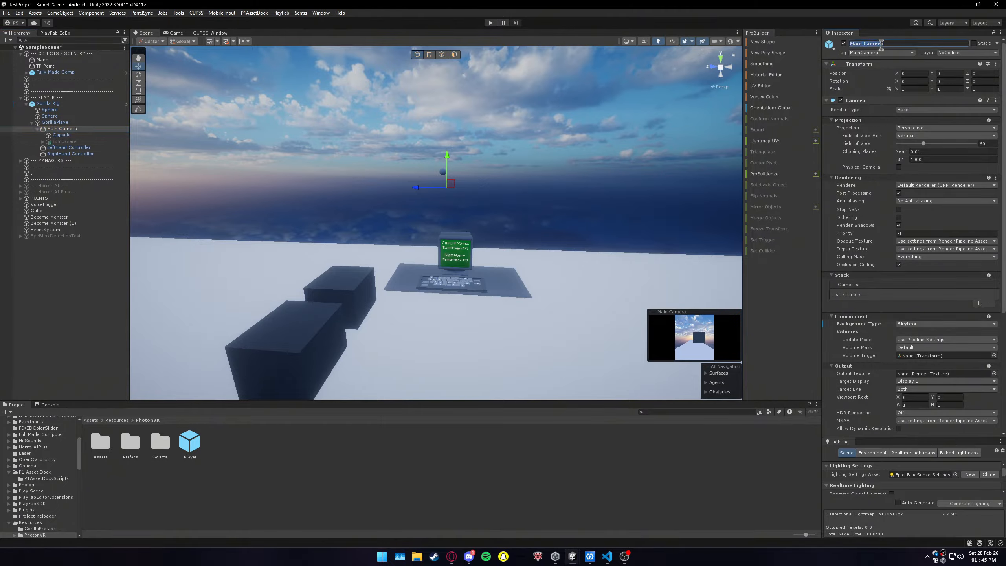
{"action": "double_click", "coordinate": [189, 441]}
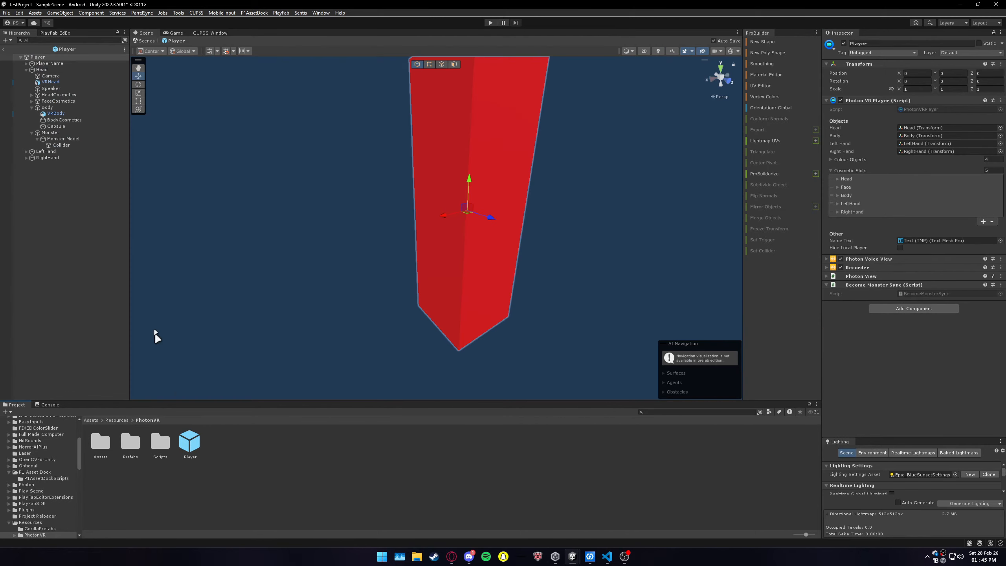
{"action": "left_click", "coordinate": [55, 145]}
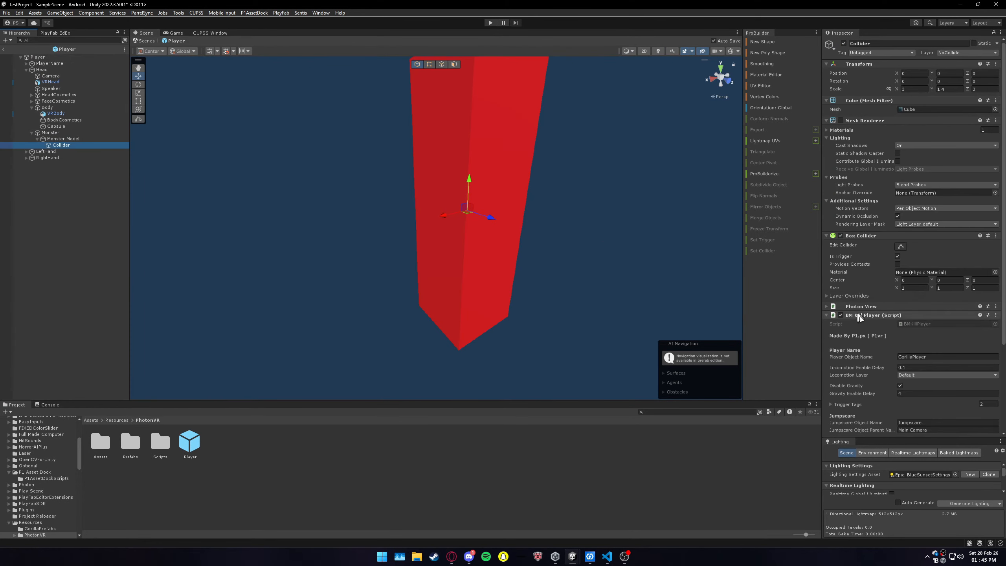
{"action": "scroll", "coordinate": [858, 317], "scroll_direction": "down", "scroll_amount": 3}
{"action": "left_click", "coordinate": [943, 318]}
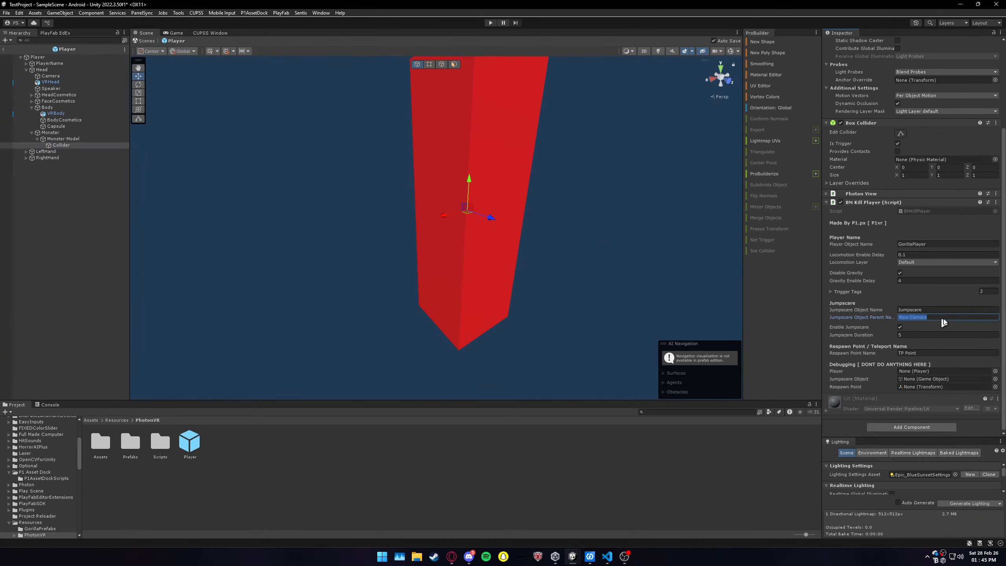
{"action": "left_click", "coordinate": [943, 319]}
Step: Return to the scene and examine the TP Point object's placement and name
{"action": "left_click", "coordinate": [5, 50]}
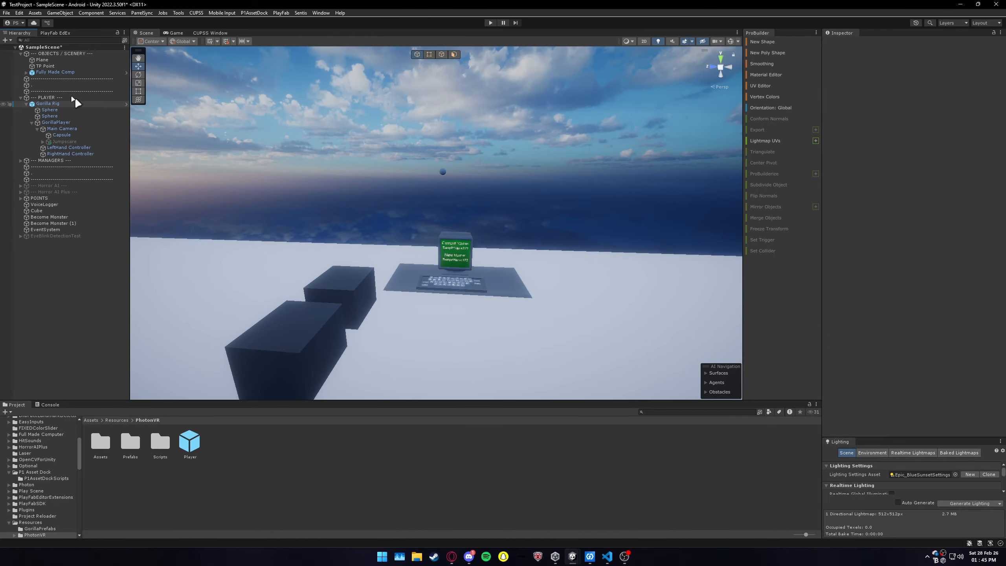
{"action": "left_click", "coordinate": [52, 66]}
{"action": "right_click_drag", "start_coordinate": [488, 233], "coordinate": [474, 206]}
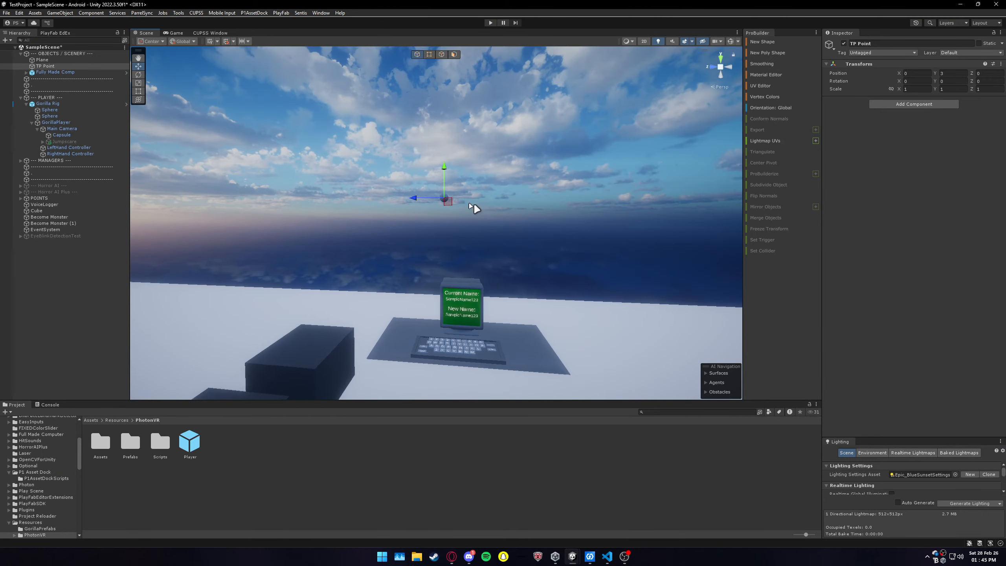
{"action": "left_click", "coordinate": [880, 43]}
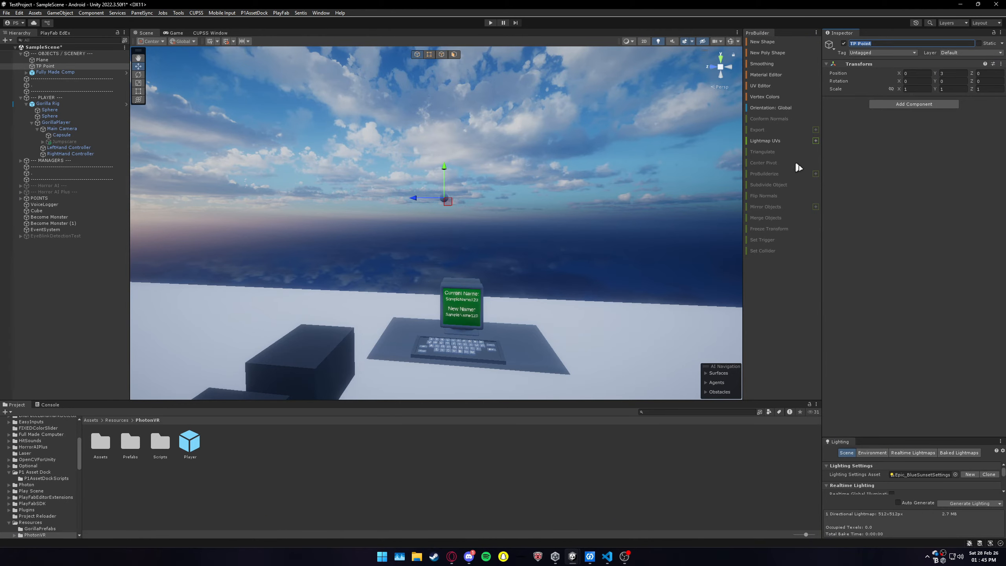
Step: Reopen the Player prefab and check the Respawn Point Name in the Collider's BM Kill Player script against TP Point
{"action": "double_click", "coordinate": [189, 442]}
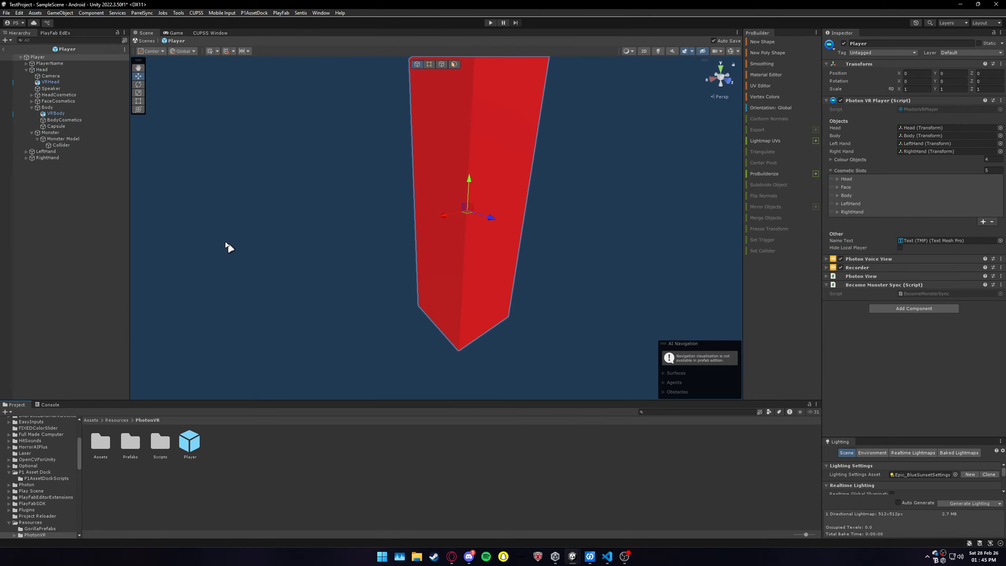
{"action": "left_click", "coordinate": [61, 145]}
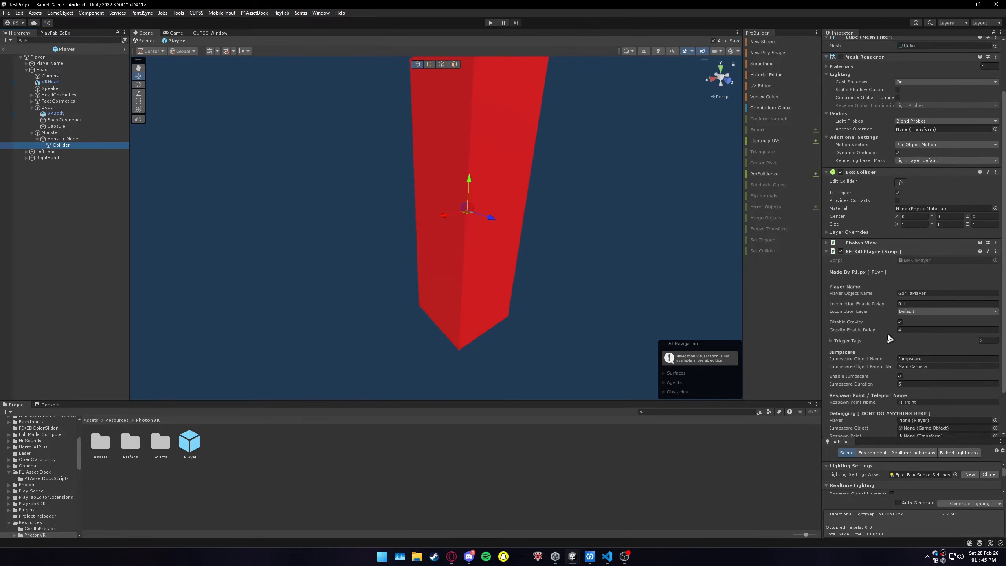
{"action": "scroll", "coordinate": [888, 333], "scroll_direction": "down", "scroll_amount": 3}
{"action": "left_click", "coordinate": [921, 353]}
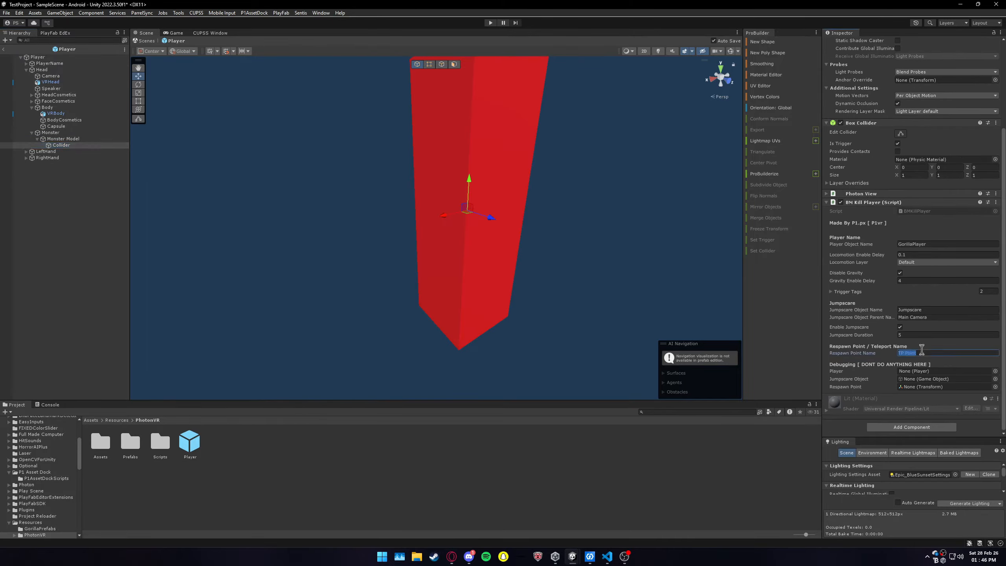
{"action": "right_click_drag", "start_coordinate": [619, 301], "coordinate": [626, 302]}
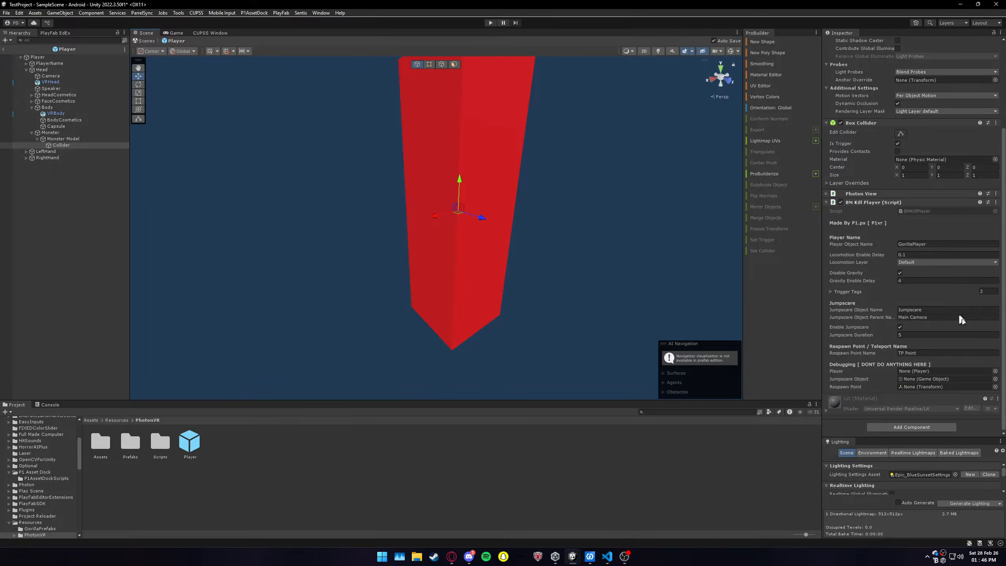
Step: Leave the Player prefab and arrange the TestProject and TestProject_clone_0 editors side by side
{"action": "left_click", "coordinate": [3, 49]}
{"action": "left_click_drag", "start_coordinate": [477, 8], "coordinate": [2, 150]}
{"action": "left_click", "coordinate": [568, 396]}
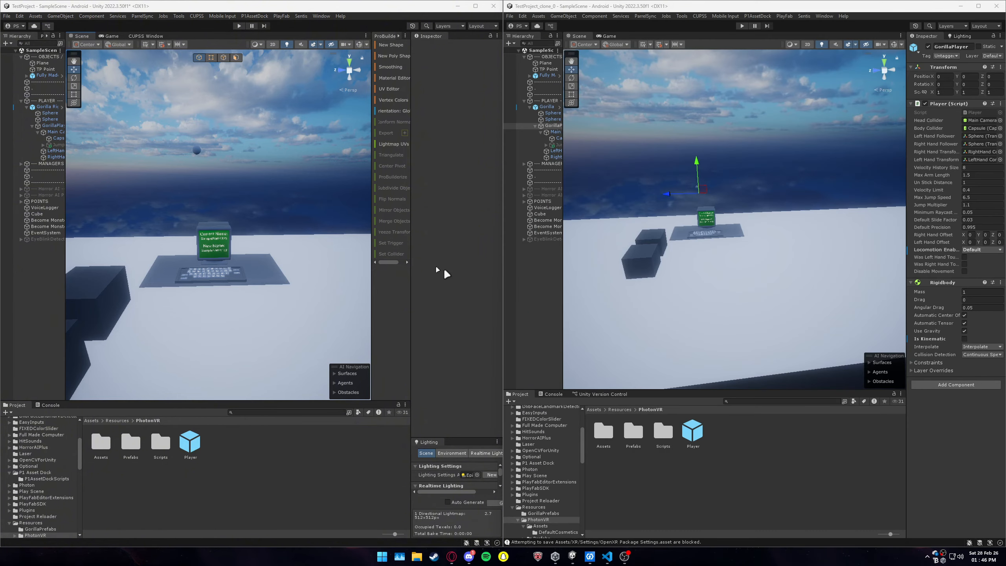
Step: Start play mode in both TestProject and TestProject_clone_0, showing the Scene view in each
{"action": "scroll", "coordinate": [214, 274], "scroll_direction": "up", "scroll_amount": 3}
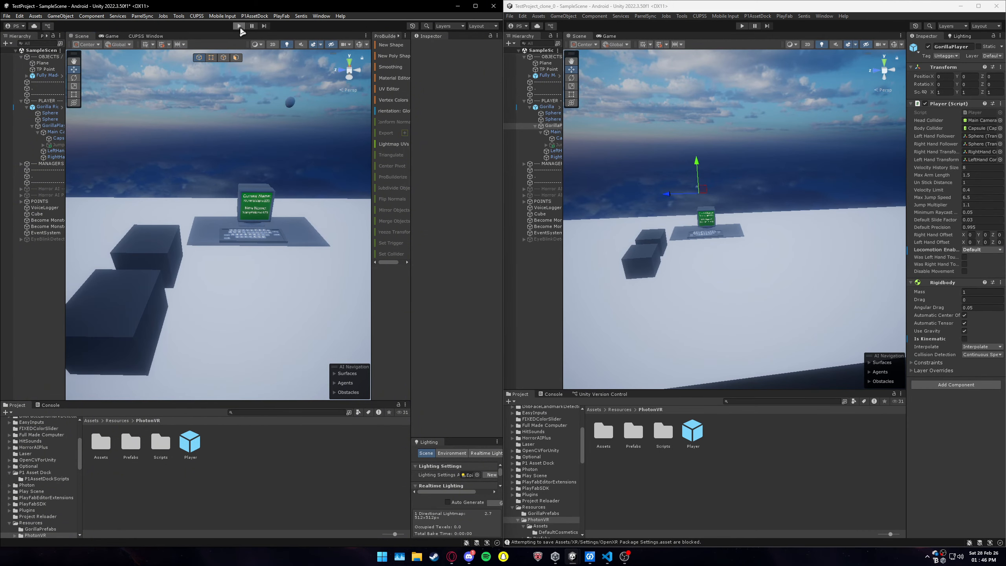
{"action": "left_click", "coordinate": [239, 26]}
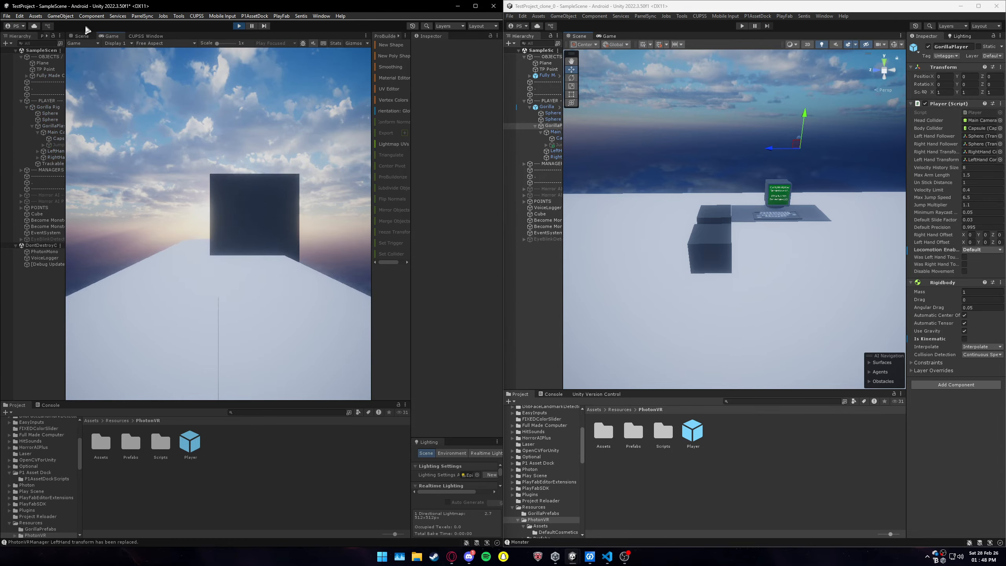
{"action": "left_click", "coordinate": [745, 26]}
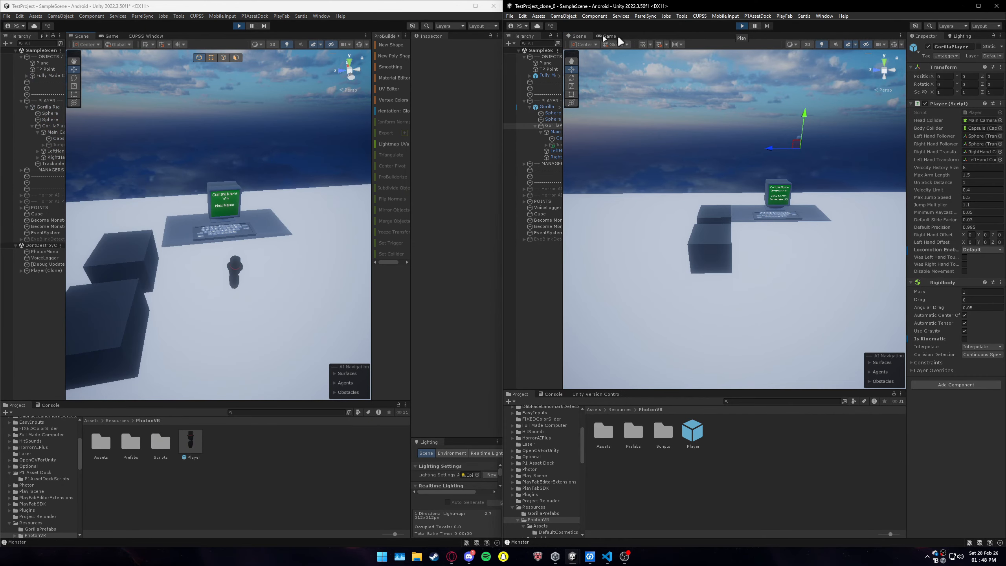
{"action": "left_click", "coordinate": [578, 36]}
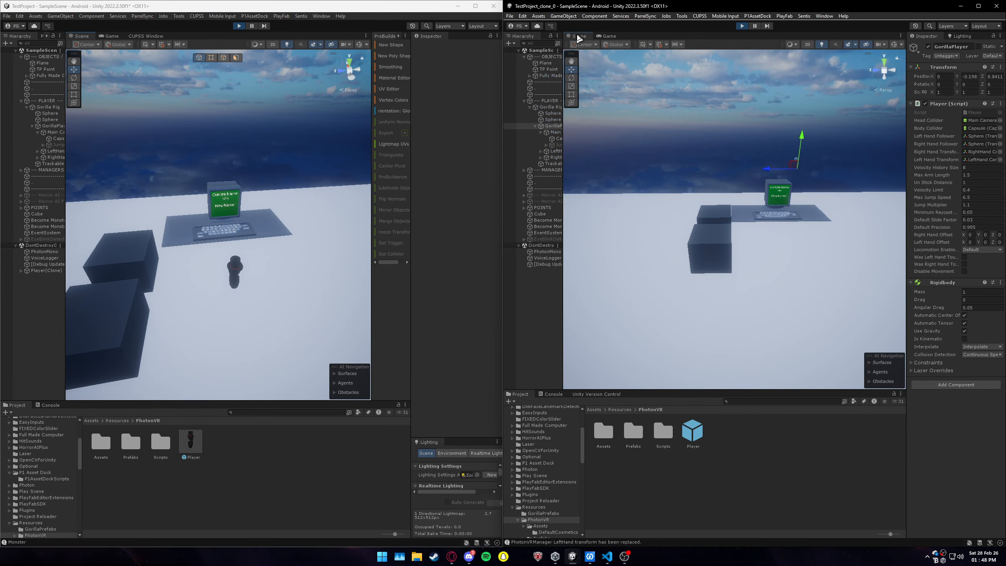
Step: Move TestProject's GorillaPlayer away from the other player and into a Become Monster trigger cube
{"action": "left_click", "coordinate": [41, 126]}
{"action": "right_click_drag", "start_coordinate": [229, 214], "coordinate": [224, 239]}
{"action": "left_click_drag", "start_coordinate": [244, 221], "coordinate": [191, 226]}
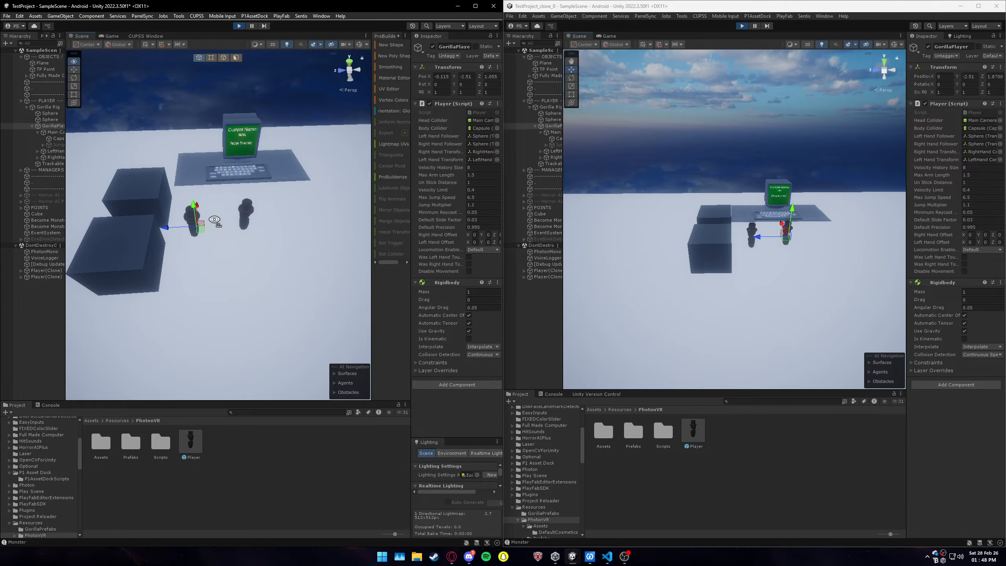
{"action": "right_click_drag", "start_coordinate": [214, 222], "coordinate": [209, 224]}
{"action": "key", "text": "a"}
{"action": "scroll", "coordinate": [249, 230], "scroll_direction": "up", "scroll_amount": 4}
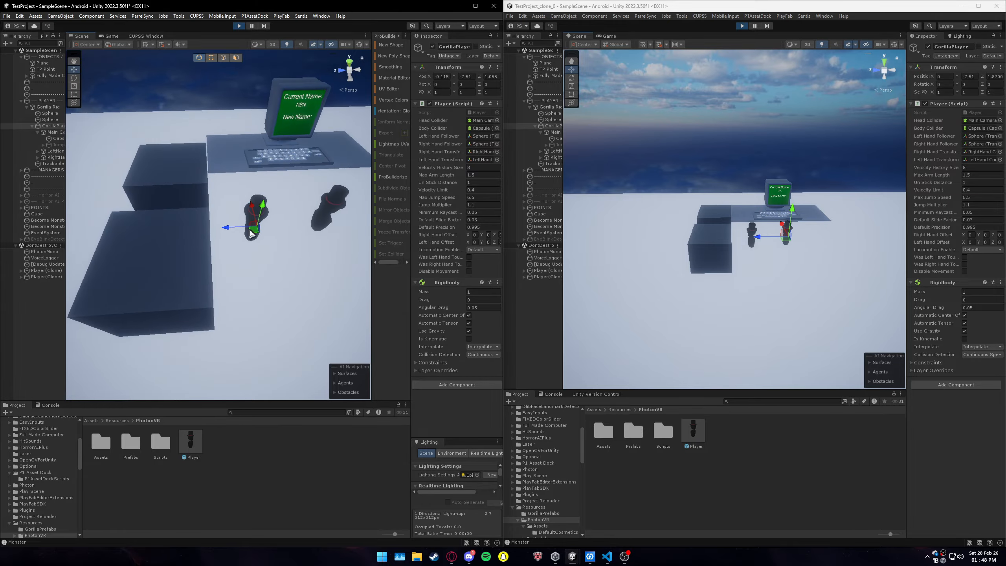
{"action": "left_click_drag", "start_coordinate": [251, 234], "coordinate": [221, 204]}
Step: Move the monster GorillaPlayer in TestProject away from the cubes to about X -1.69, Z 5.43
{"action": "scroll", "coordinate": [227, 223], "scroll_direction": "down", "scroll_amount": 5}
{"action": "right_click_drag", "start_coordinate": [227, 222], "coordinate": [227, 227]}
{"action": "key", "text": "s"}
{"action": "left_click_drag", "start_coordinate": [218, 225], "coordinate": [174, 243]}
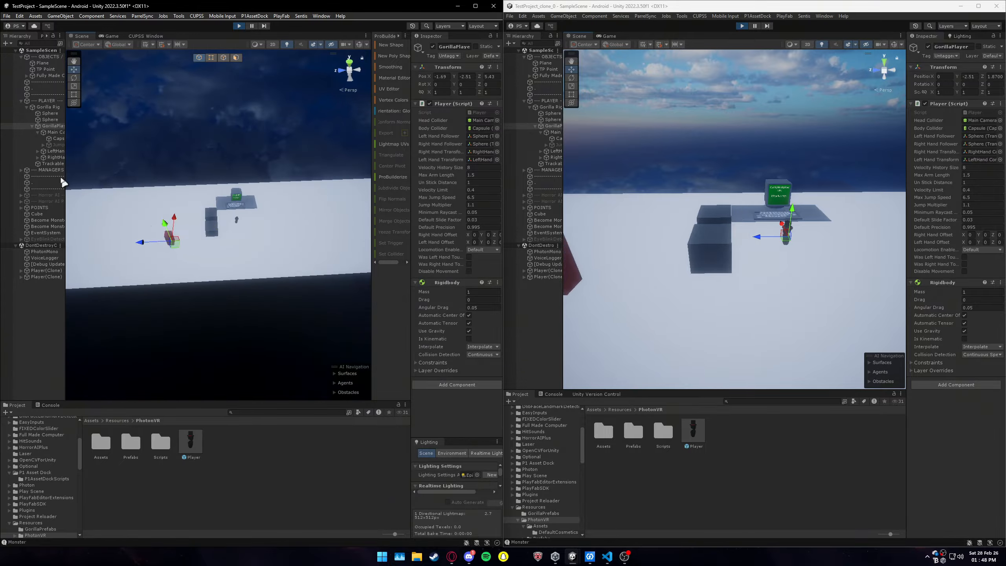
Step: In TestProject_clone_0, move GorillaPlayer out near the red monster, to about X -2.605, Z 4.369
{"action": "mouse_move", "coordinate": [818, 215]}
{"action": "right_mouse_down"}
{"action": "mouse_move", "coordinate": [812, 202]}
{"action": "mouse_move", "coordinate": [719, 246]}
{"action": "right_mouse_up"}
{"action": "key", "text": "s"}
{"action": "mouse_move", "coordinate": [828, 246]}
{"action": "left_mouse_down"}
{"action": "mouse_move", "coordinate": [796, 224]}
{"action": "mouse_move", "coordinate": [793, 237]}
{"action": "mouse_move", "coordinate": [808, 257]}
{"action": "mouse_move", "coordinate": [780, 241]}
{"action": "mouse_move", "coordinate": [747, 269]}
{"action": "mouse_move", "coordinate": [710, 248]}
{"action": "left_mouse_up"}
{"action": "mouse_move", "coordinate": [713, 248]}
{"action": "right_mouse_down"}
{"action": "mouse_move", "coordinate": [818, 256]}
{"action": "mouse_move", "coordinate": [787, 257]}
{"action": "right_mouse_up"}
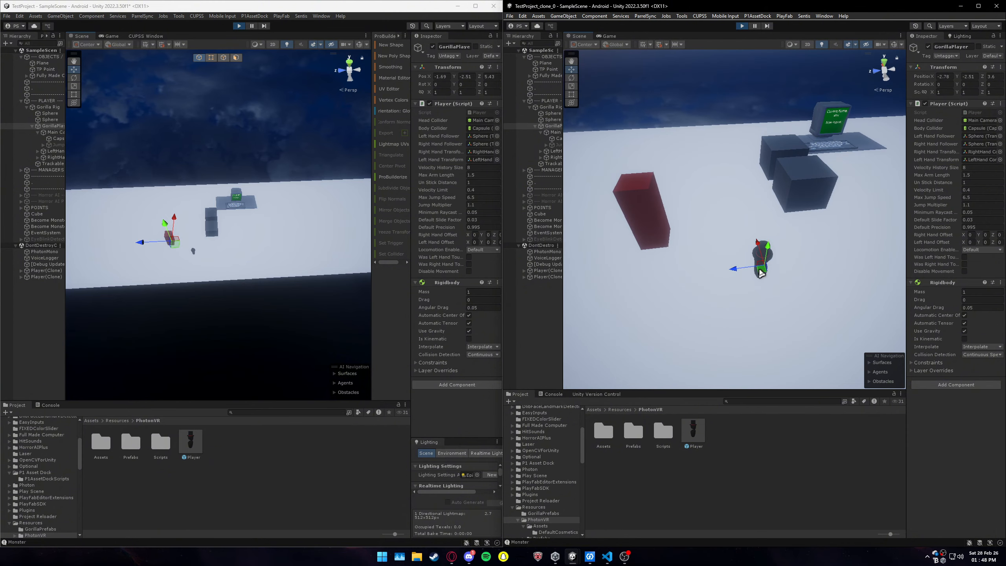
{"action": "left_click_drag", "start_coordinate": [760, 271], "coordinate": [719, 272]}
Step: Reselect the clone's GorillaPlayer and shift it farther from the monster, to about X -3.248, Z 4.305
{"action": "left_click", "coordinate": [556, 157]}
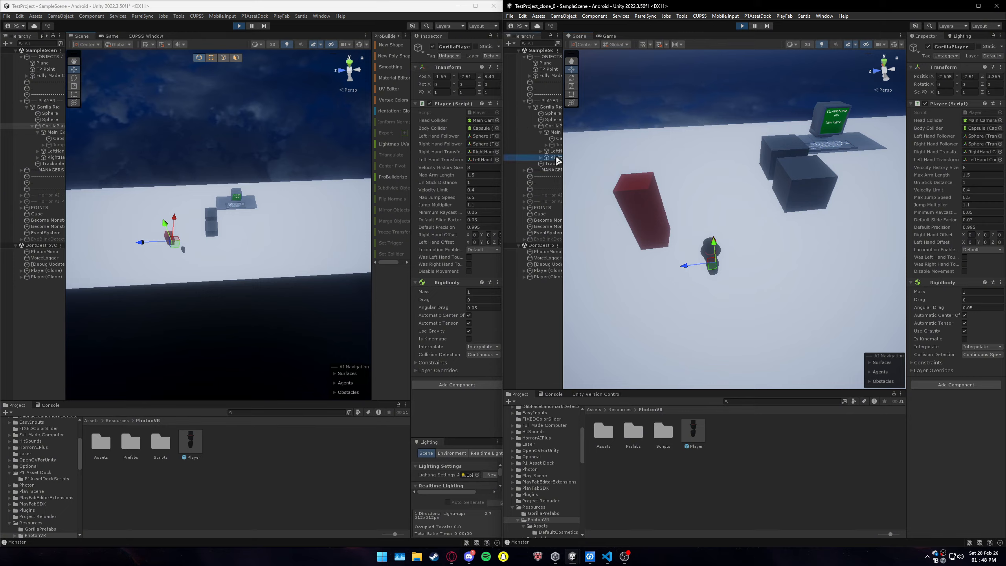
{"action": "left_click", "coordinate": [553, 126]}
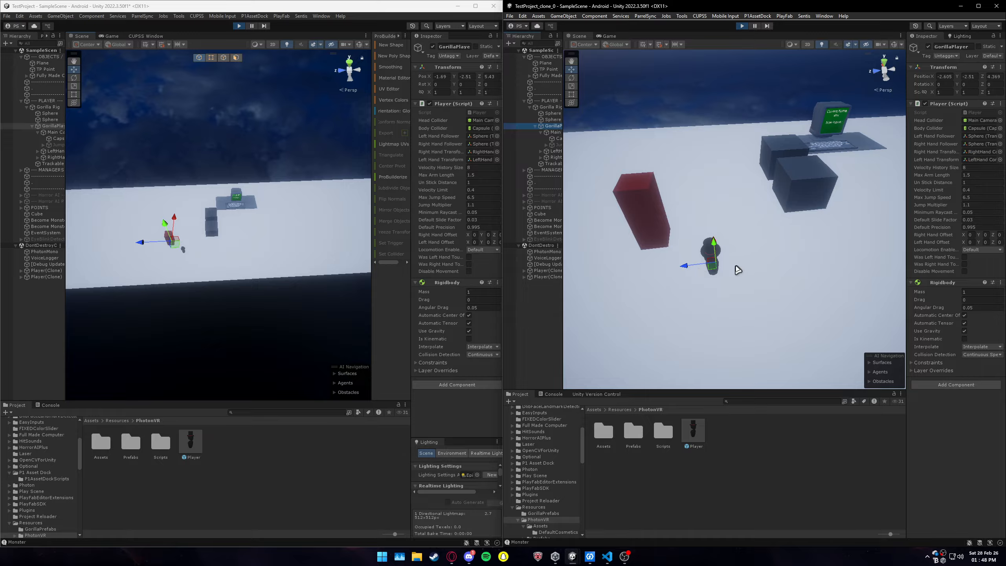
{"action": "left_click_drag", "start_coordinate": [714, 272], "coordinate": [730, 311]}
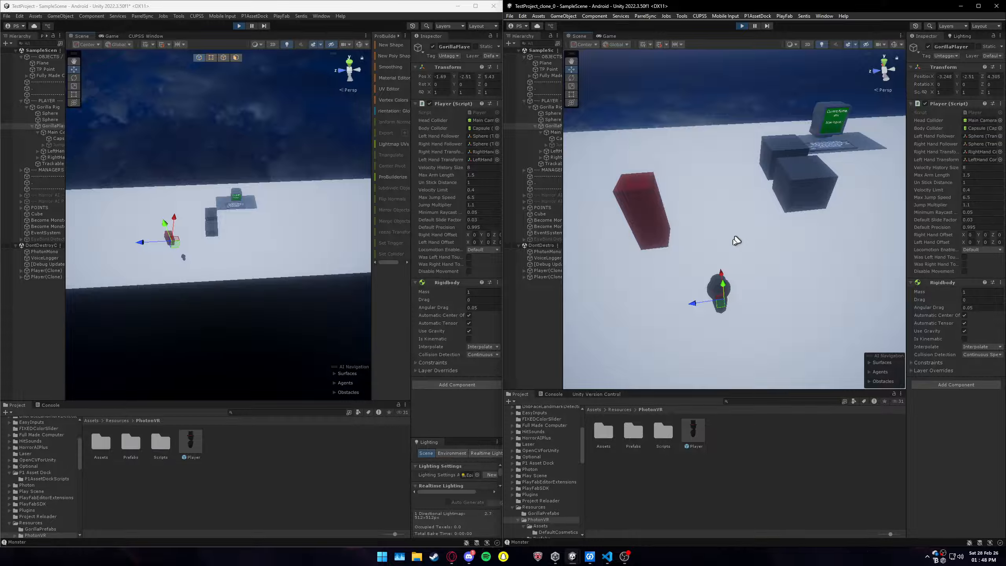
{"action": "right_click_drag", "start_coordinate": [723, 283], "coordinate": [788, 258]}
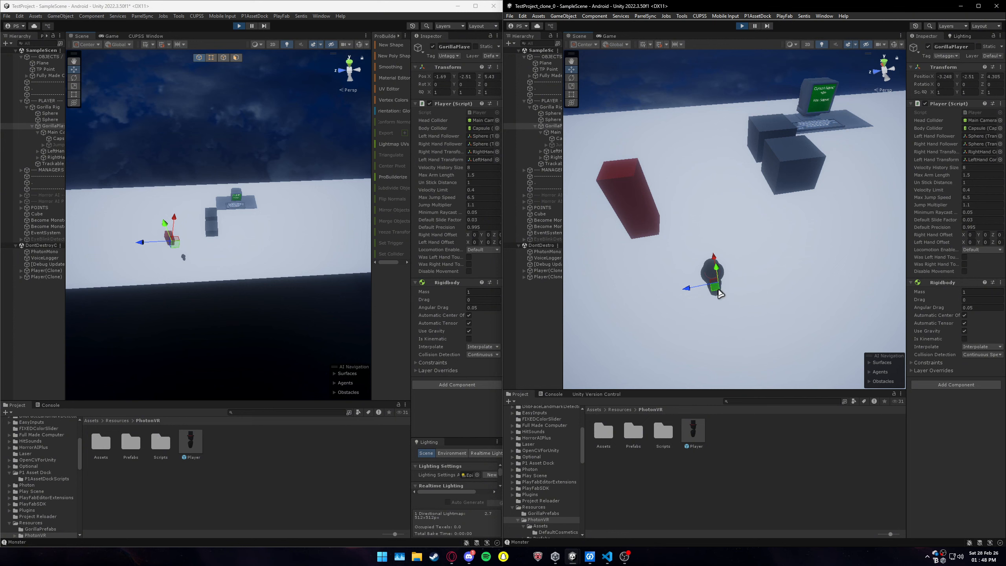
{"action": "right_click_drag", "start_coordinate": [752, 235], "coordinate": [739, 238]}
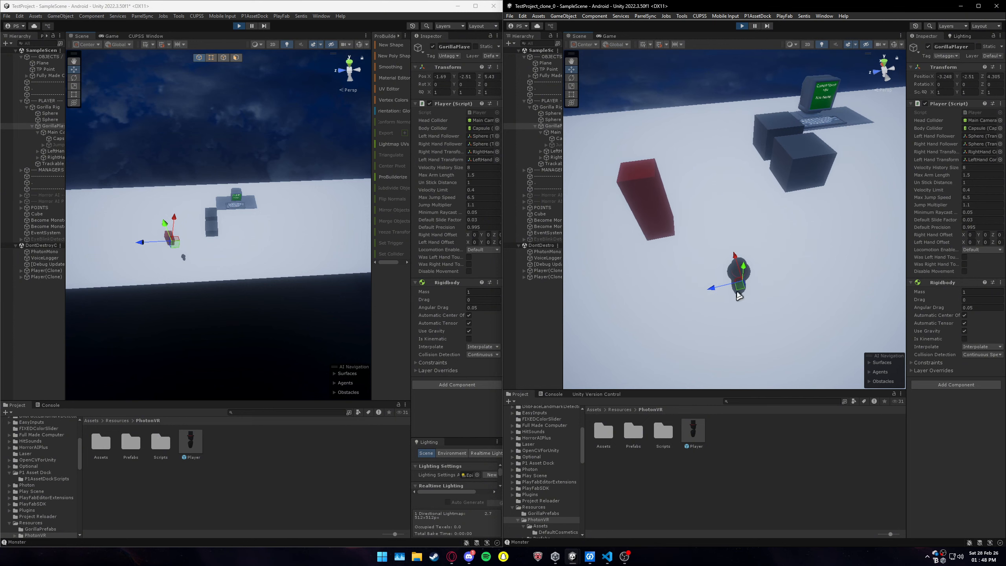
Step: Move the clone player's RightHand Controller to test the monster's kill collider and inspect where the player respawns
{"action": "left_click", "coordinate": [554, 158]}
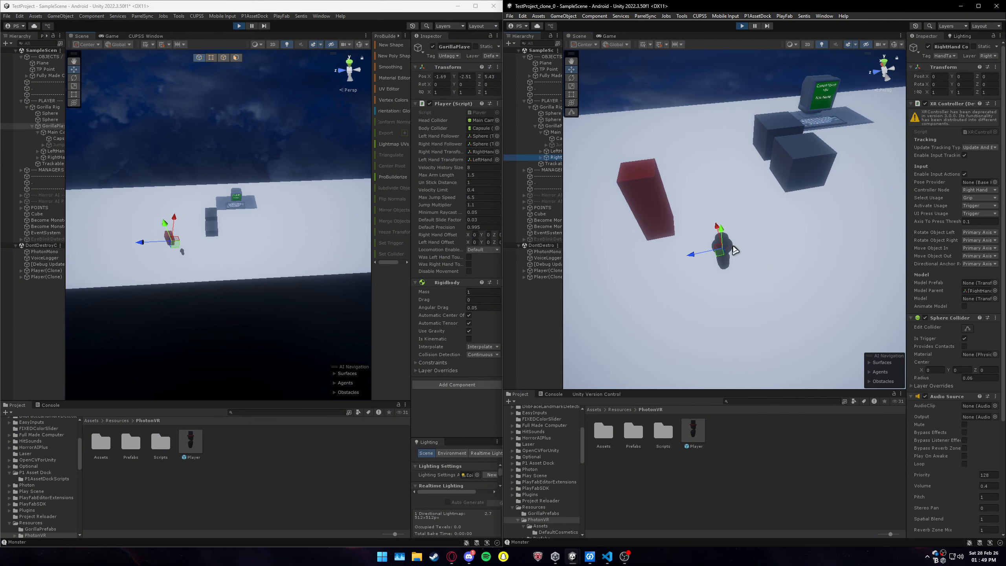
{"action": "right_click_drag", "start_coordinate": [698, 229], "coordinate": [756, 237]}
{"action": "key", "text": "w"}
{"action": "key", "text": "w"}
{"action": "key", "text": "w"}
{"action": "key", "text": "s"}
Step: Stop play mode in both TestProject_clone_0 and TestProject
{"action": "left_click", "coordinate": [742, 26]}
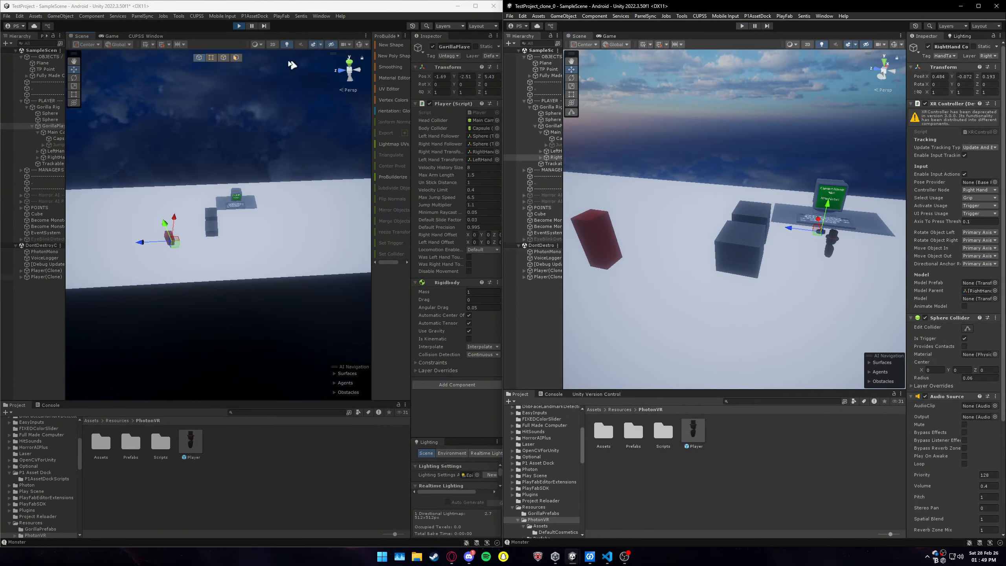
{"action": "left_click", "coordinate": [428, 115]}
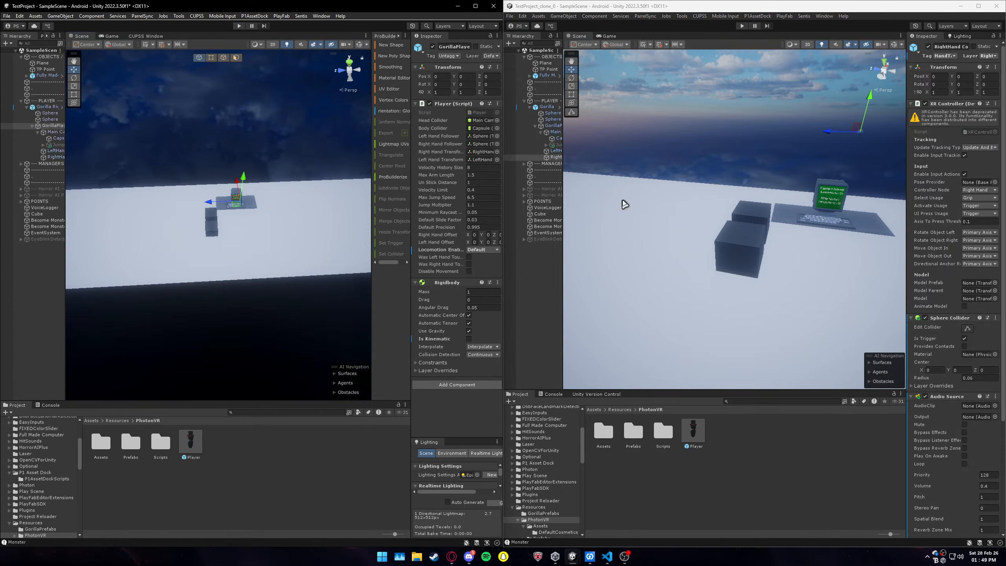